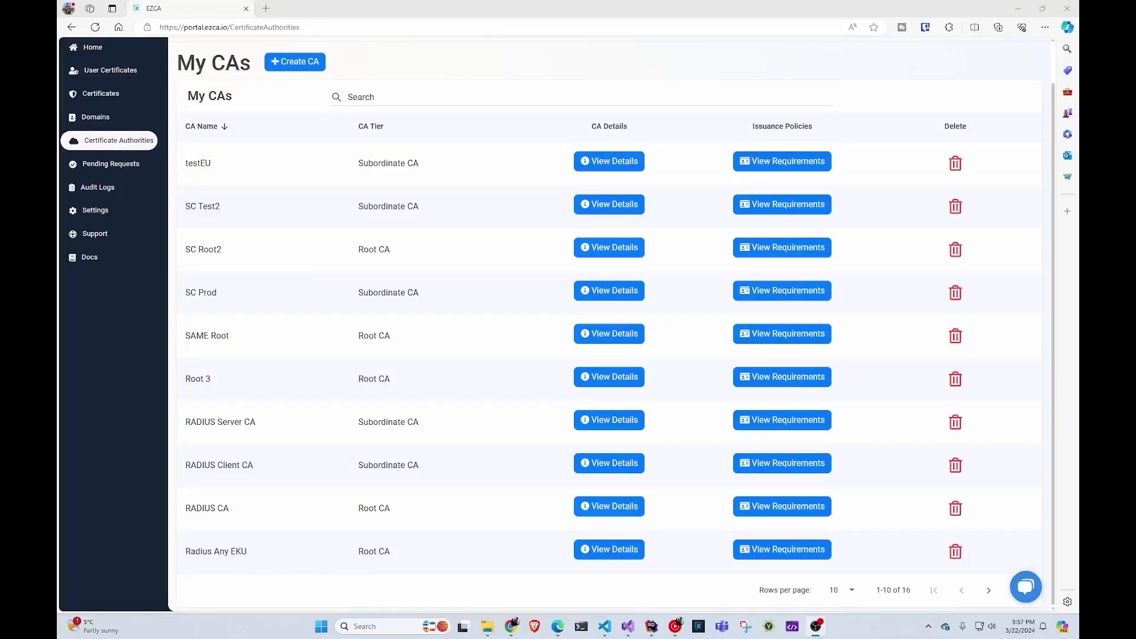
Return from Jamf Pro to EZCA and list all 16 CAs on one page
click(561, 629)
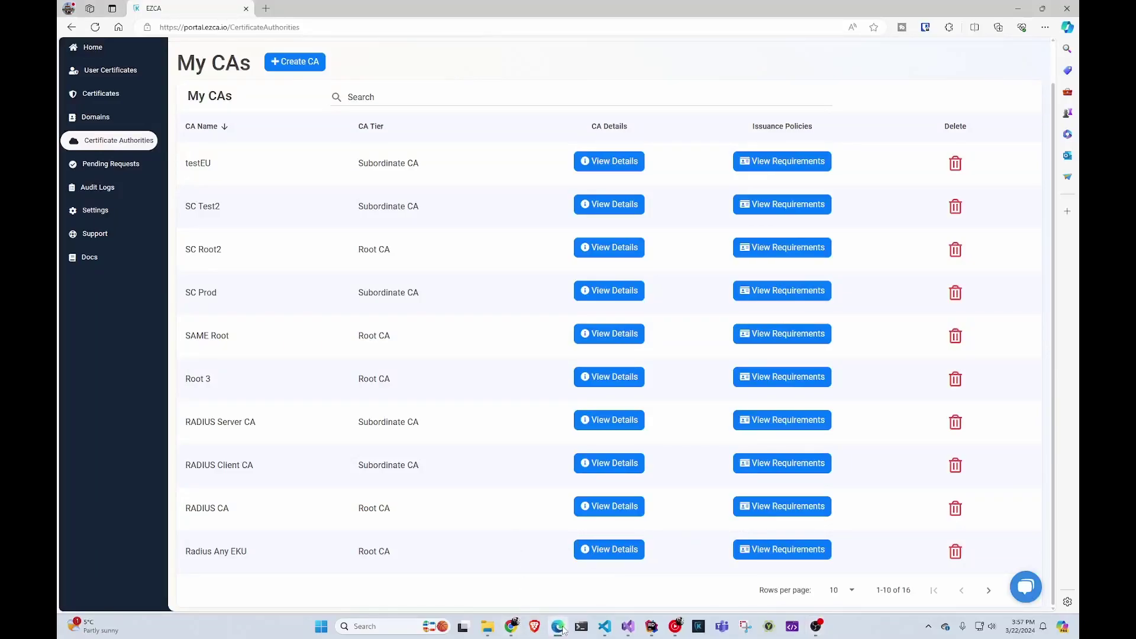
click(511, 626)
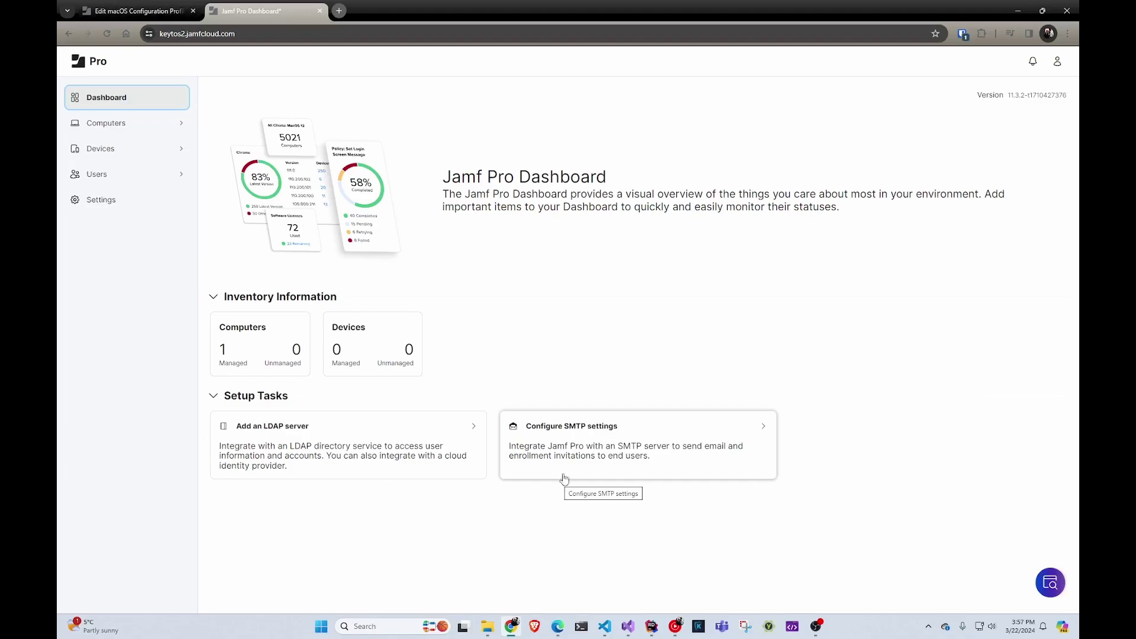
click(1015, 16)
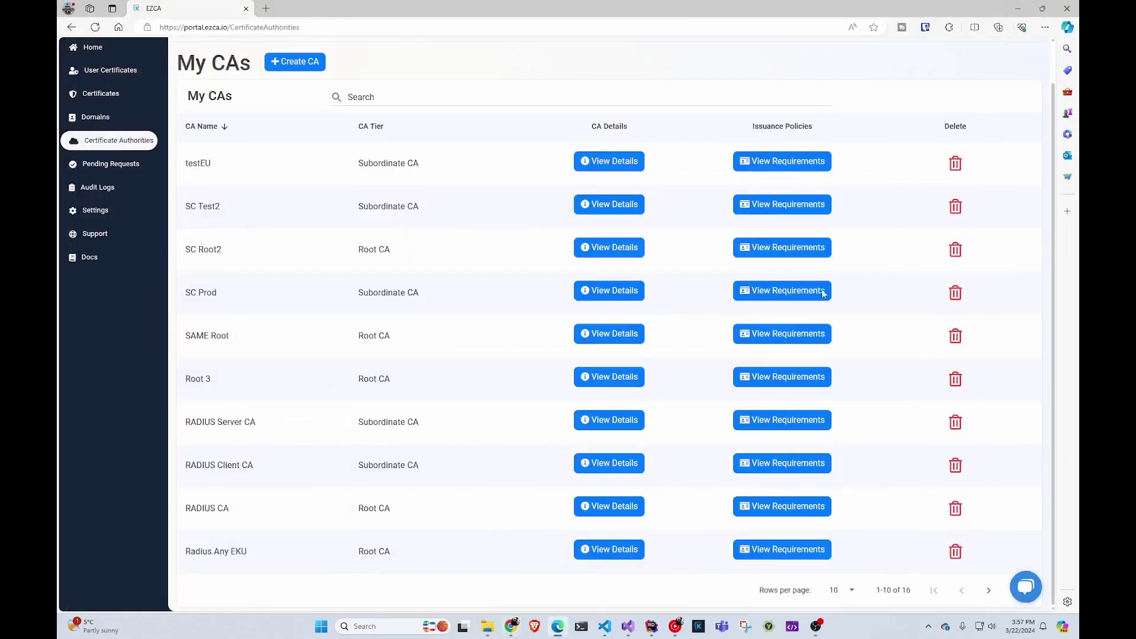
click(845, 592)
click(817, 549)
Open the Intune CA's issuance requirements, select its Static Challenge SCEP URL, and return to the CA list
scroll(685, 508, down, 5)
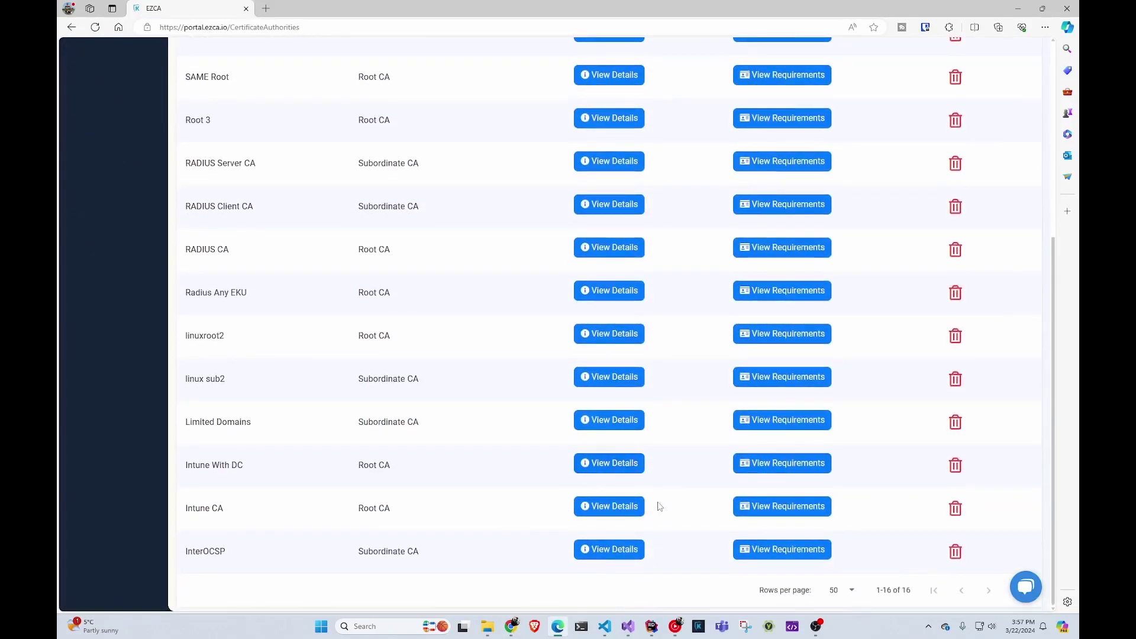
click(780, 507)
scroll(512, 305, down, 6)
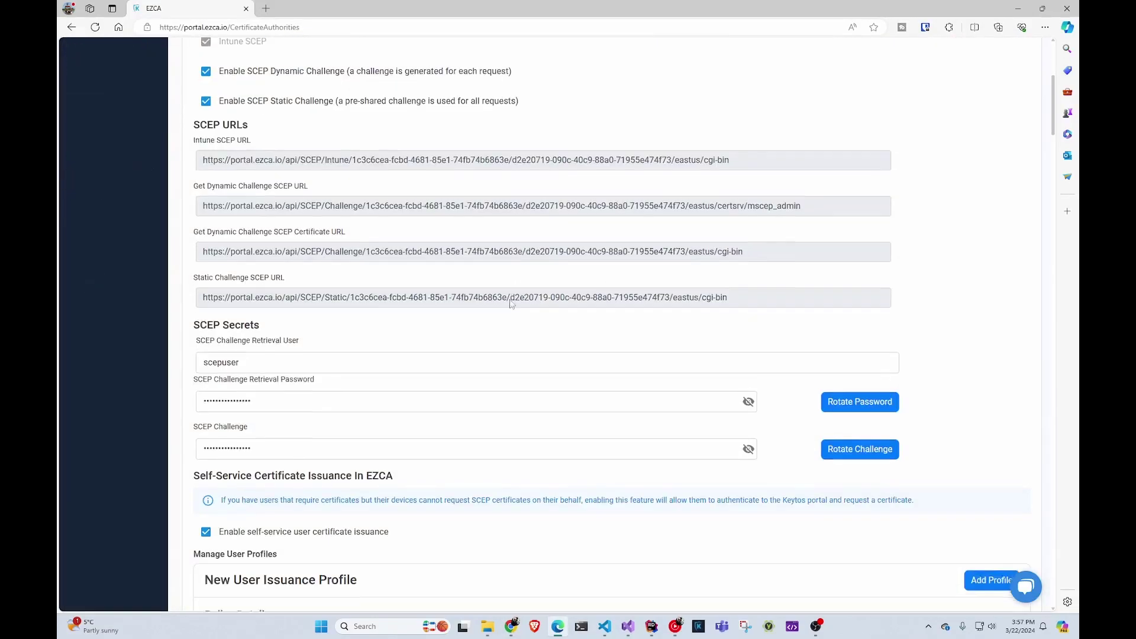
scroll(501, 302, down, 2)
scroll(286, 306, up, 2)
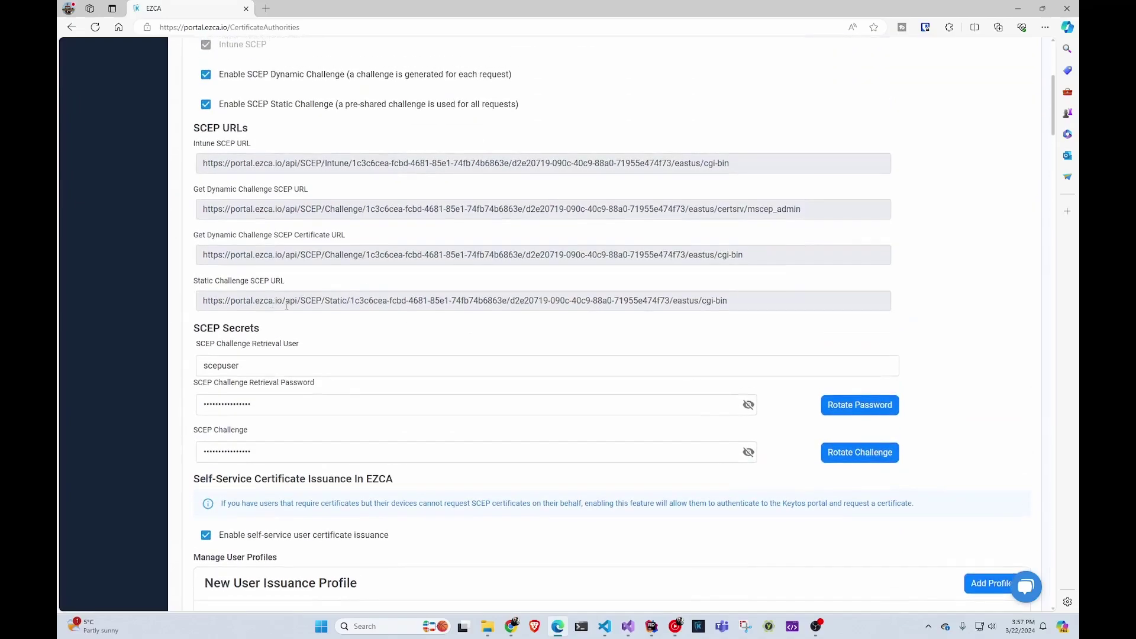
triple_click(246, 303)
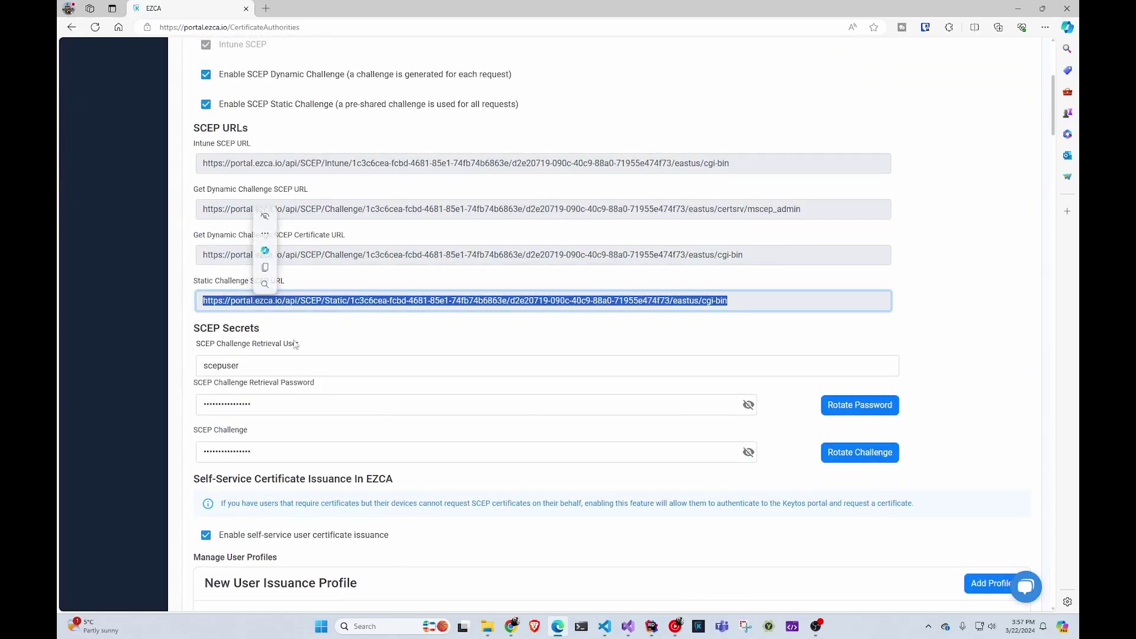
scroll(396, 349, up, 5)
click(204, 134)
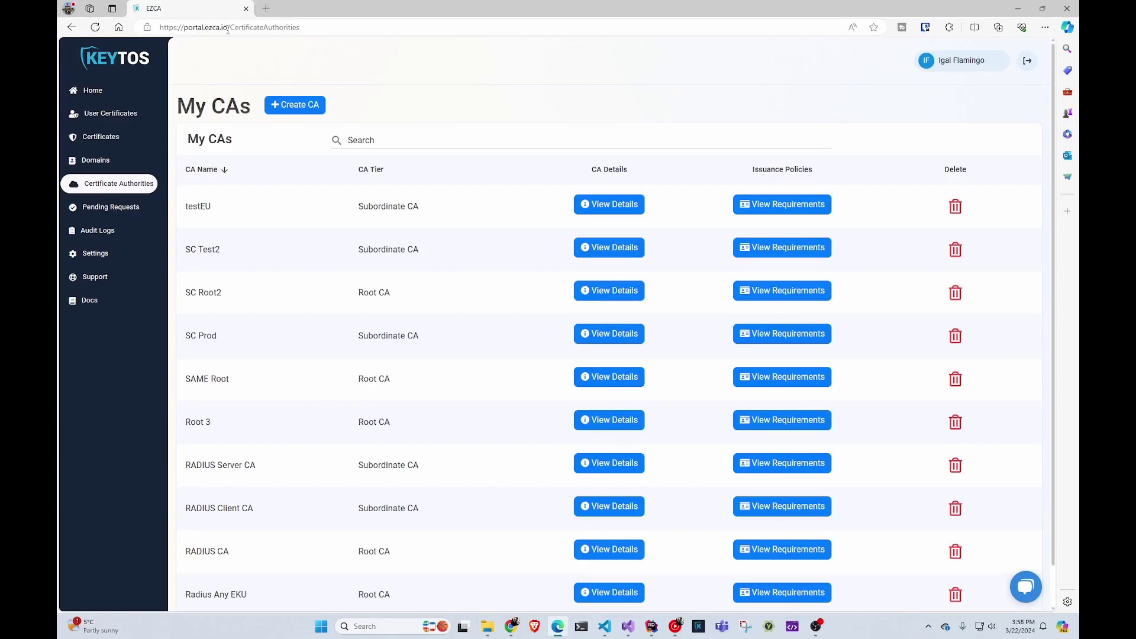
In a new tab, search the Azure portal Marketplace for 'ezca'
click(266, 8)
text(p)
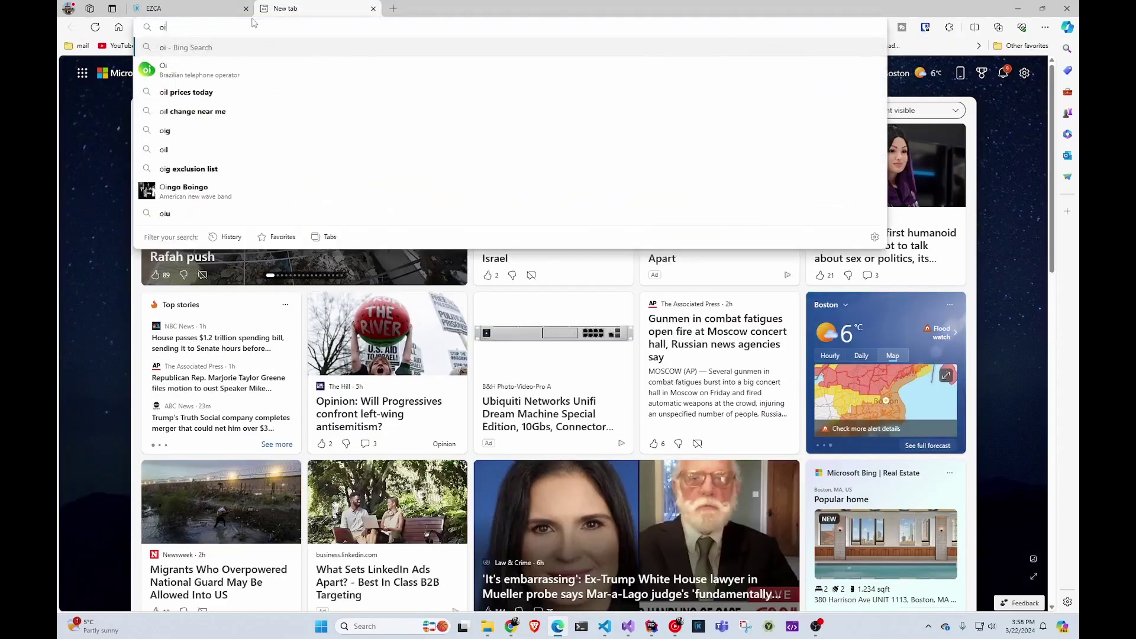
text(ortal.)
key(Return)
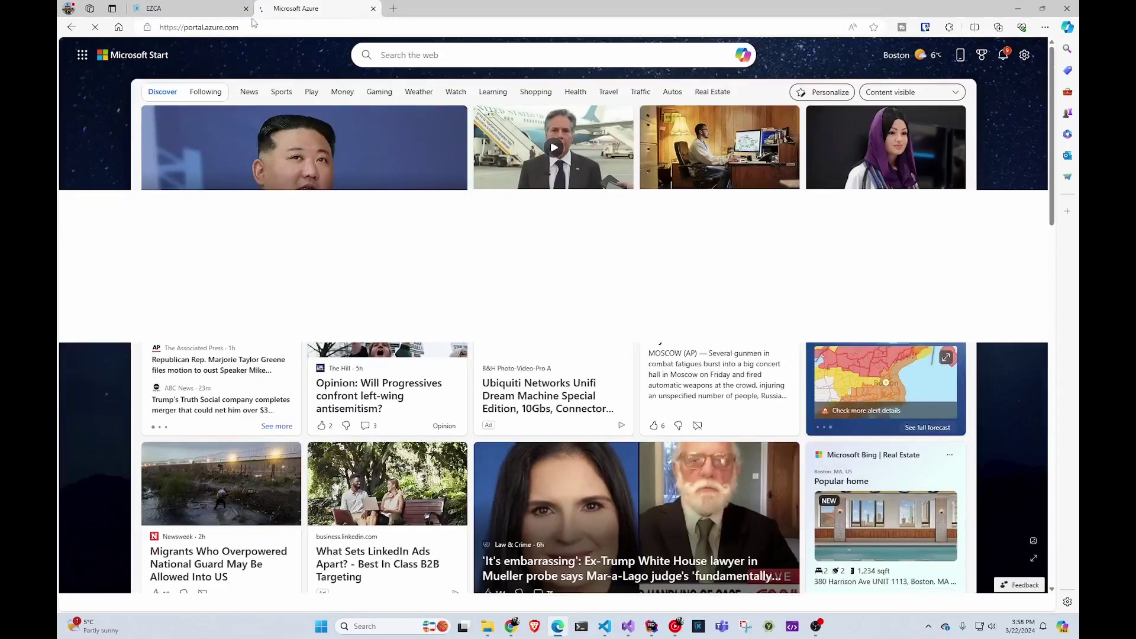
text(e)
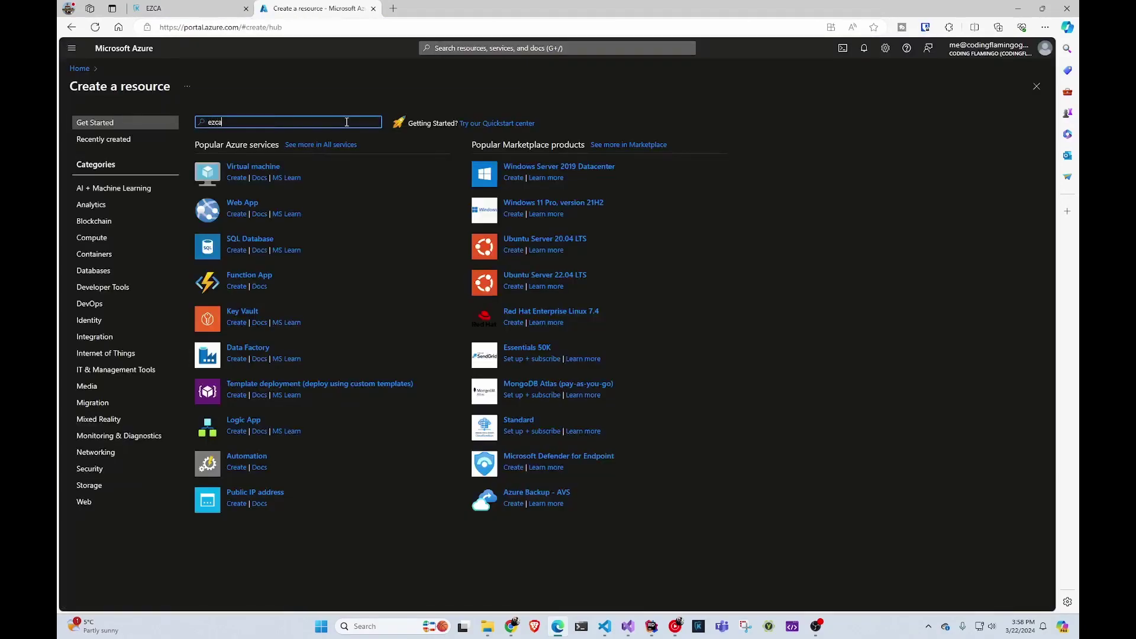
text(zca)
key(Return)
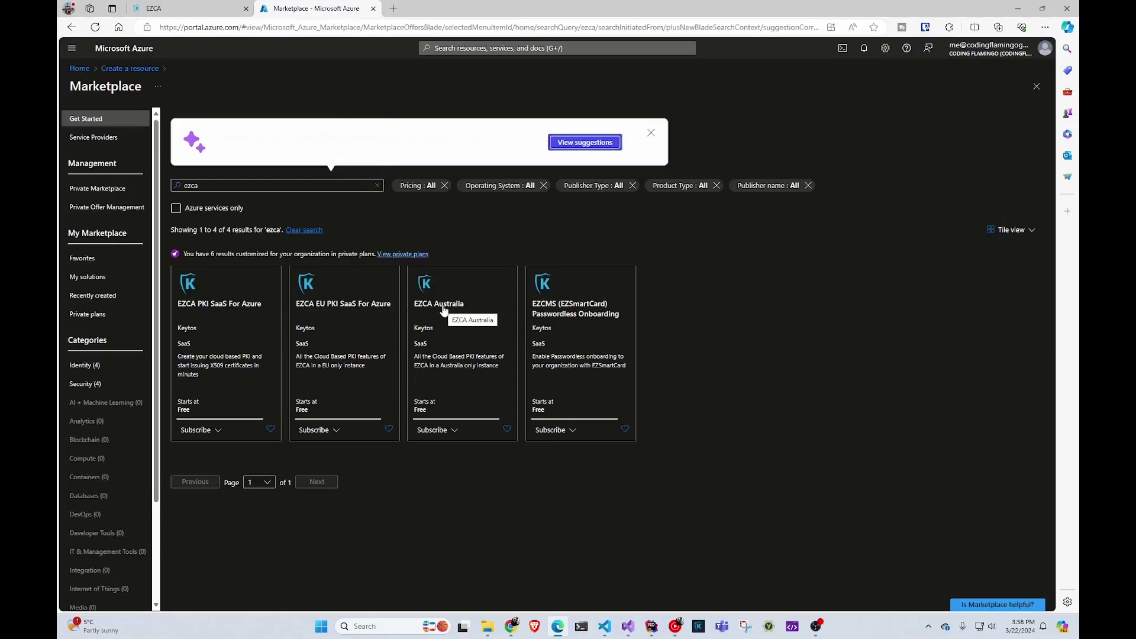
Close the Marketplace tab and start a new Root CA on the Free Sub subscription
click(373, 8)
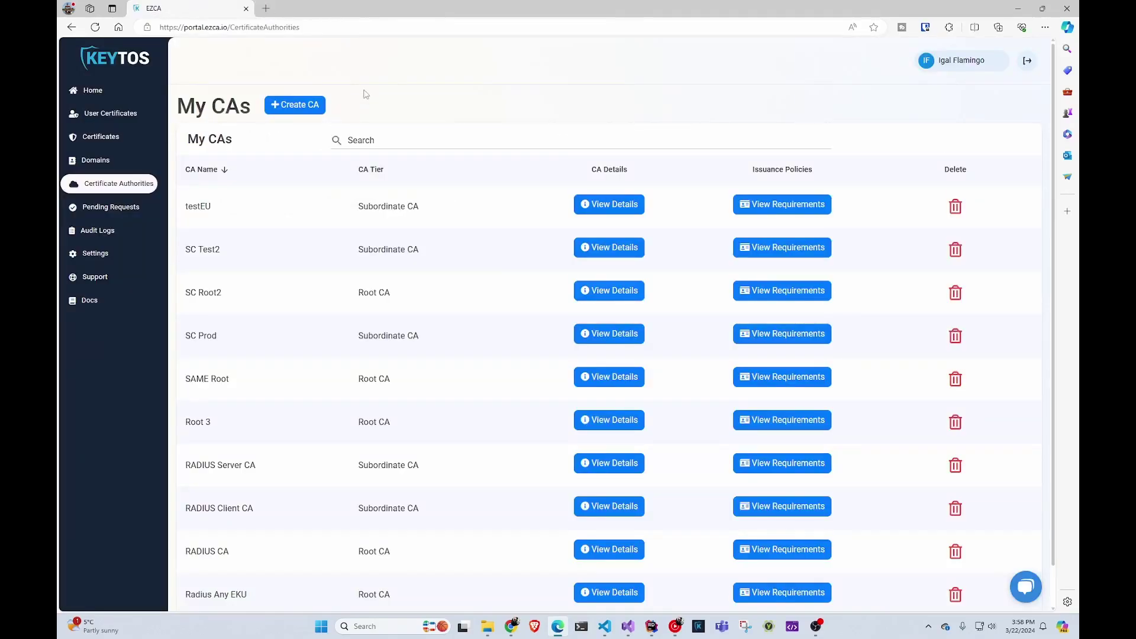
click(309, 110)
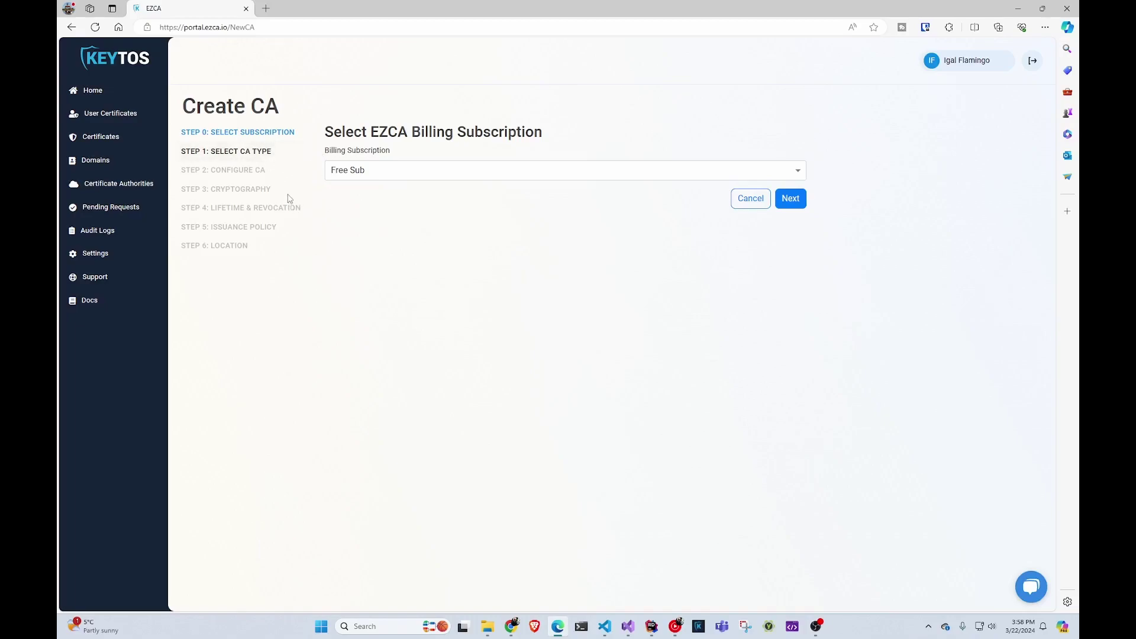
click(799, 203)
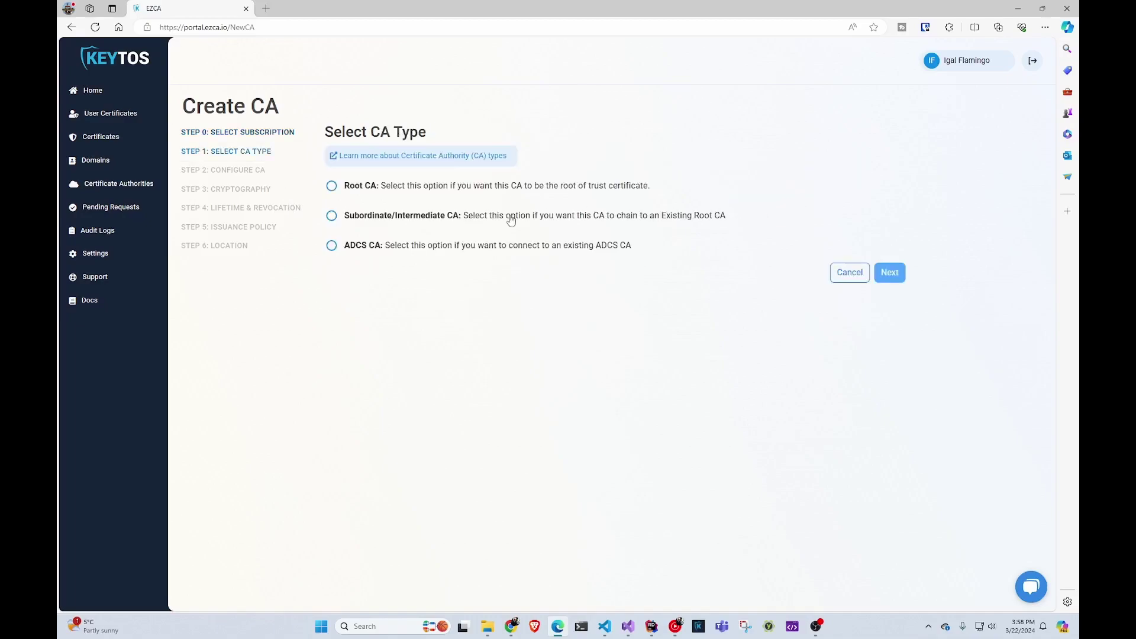
click(498, 188)
click(891, 273)
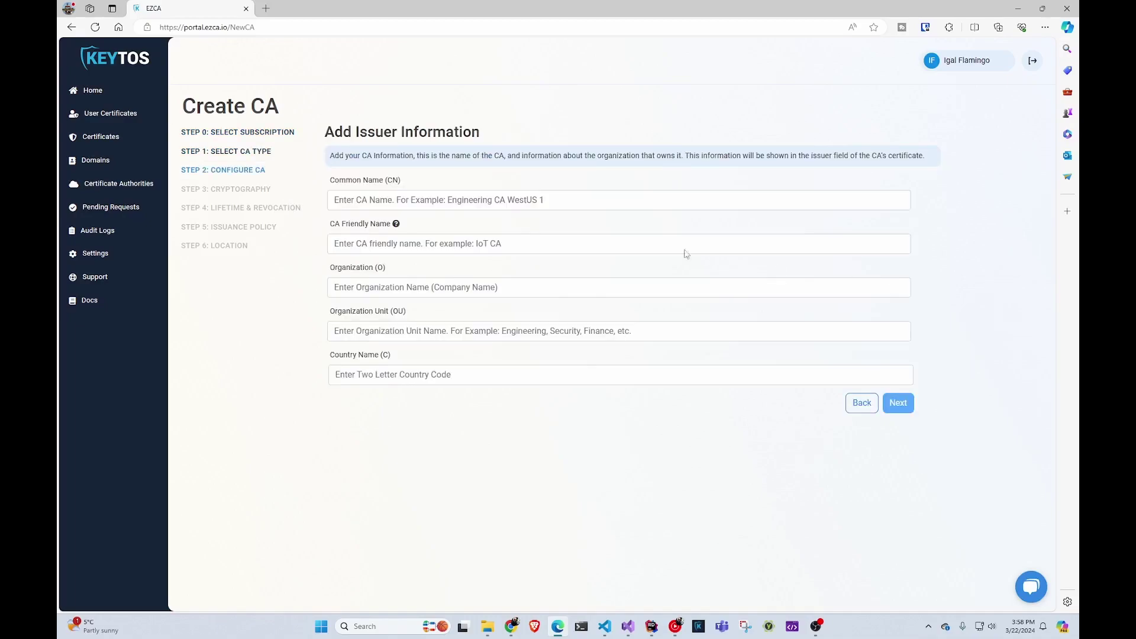
Give the CA the Common Name 'JAMF PRO' and keep the RSA 4096 key size
click(483, 205)
text(JAM)
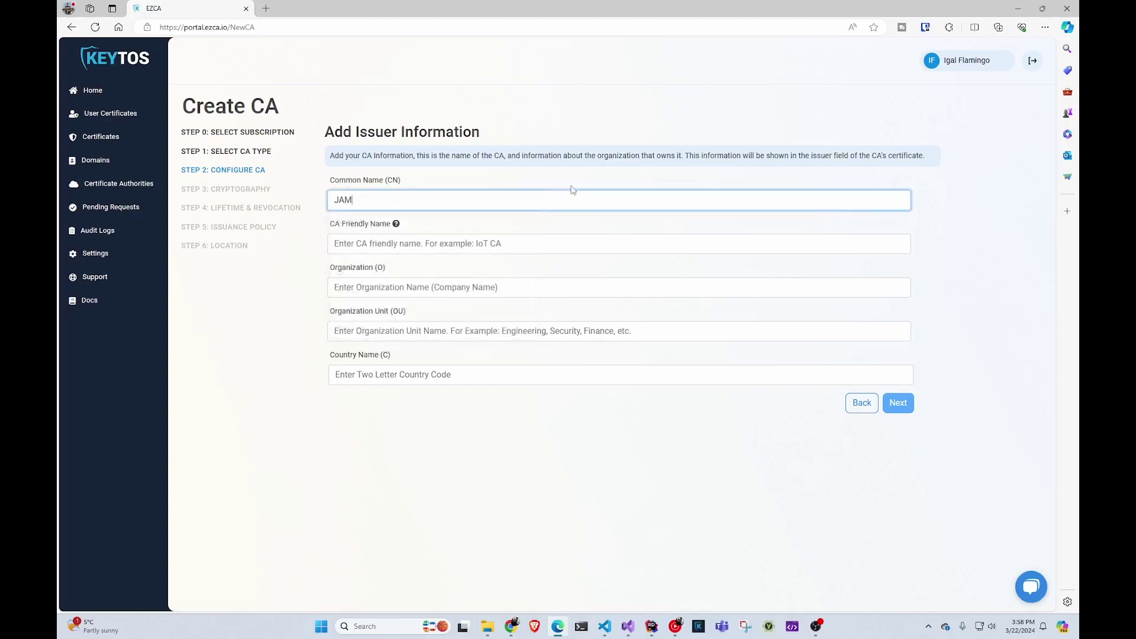
text(F PRO)
click(888, 376)
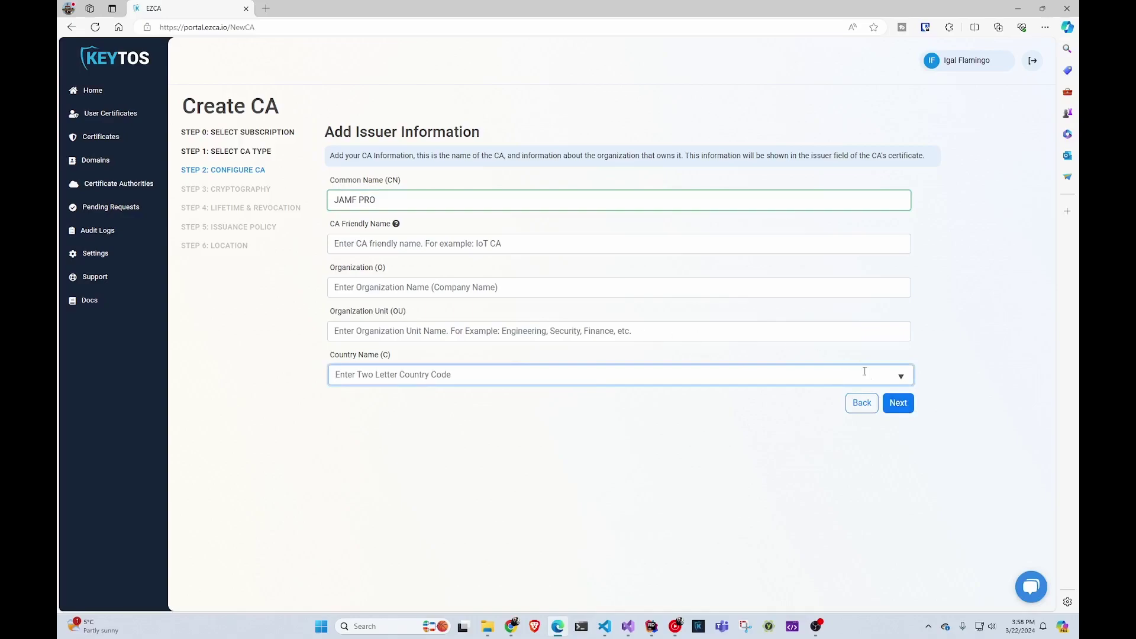
click(900, 404)
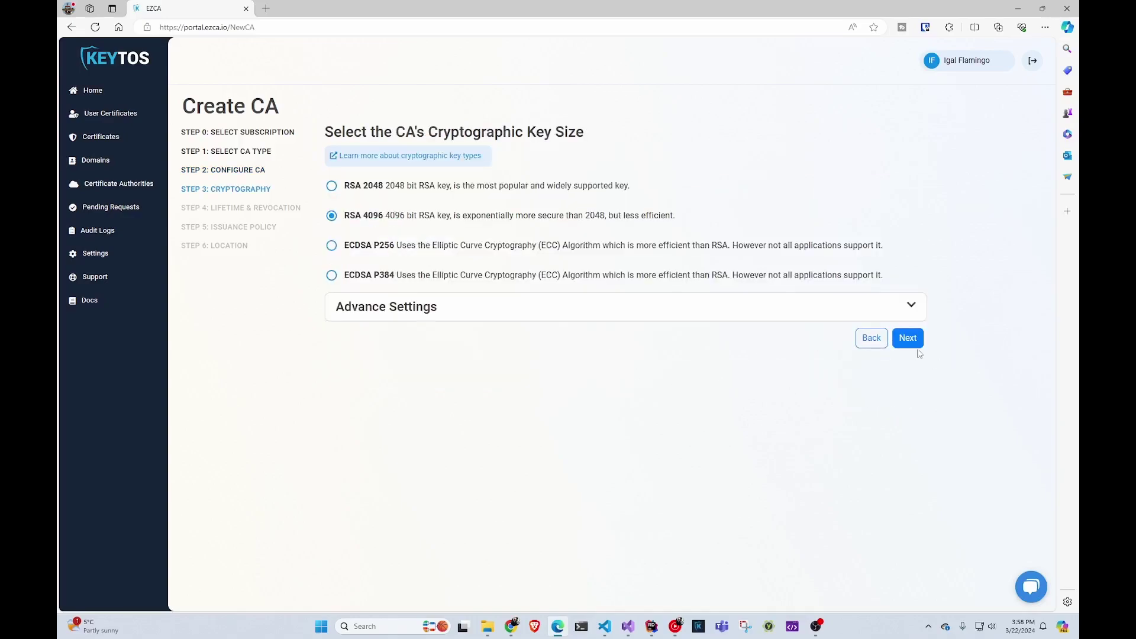
click(908, 338)
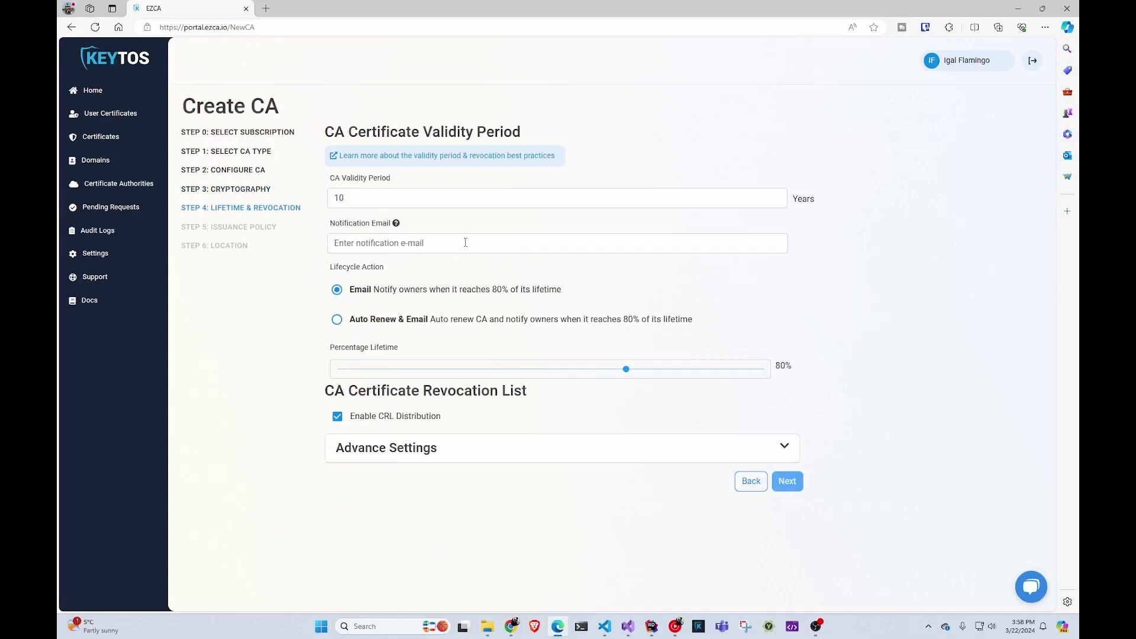
Fill in the notification e-mail address and expand the advanced CRL settings
click(459, 243)
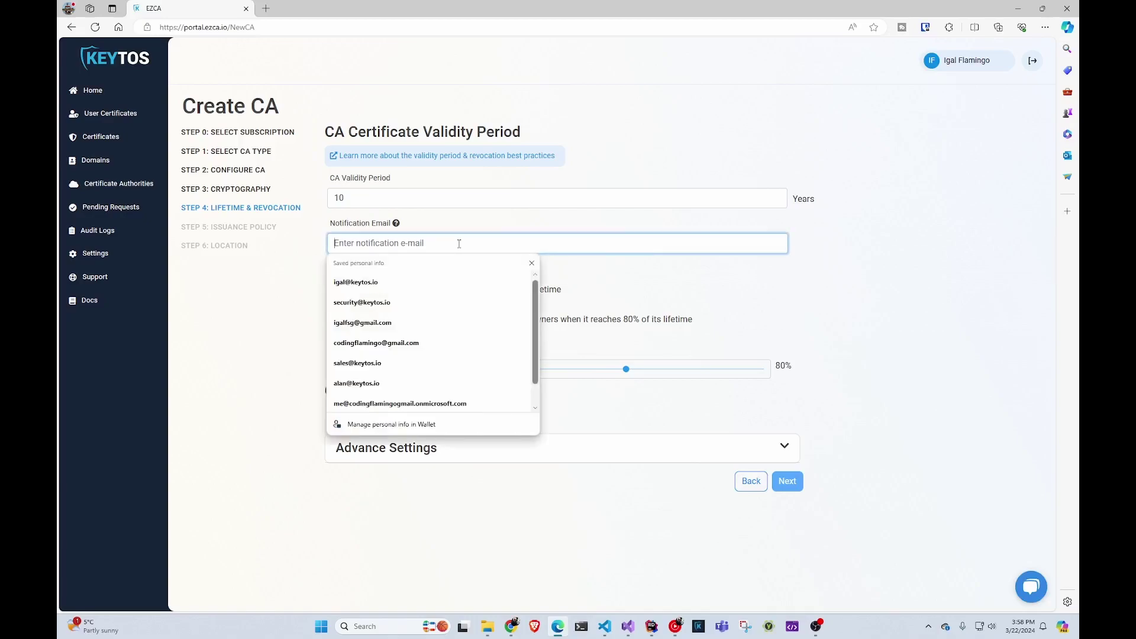
click(430, 306)
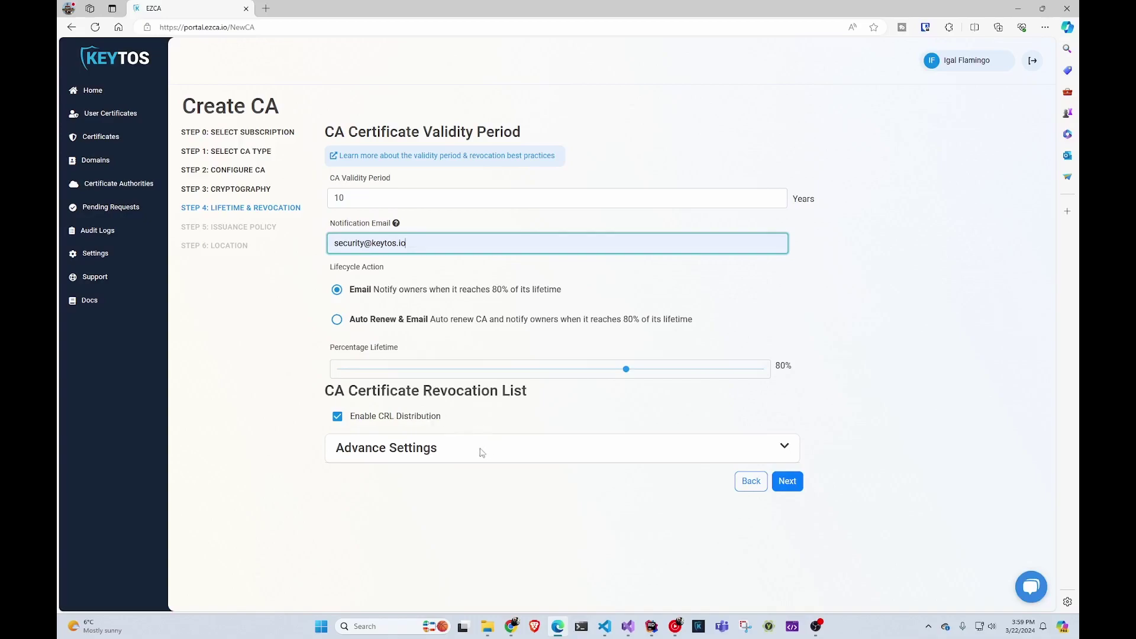
click(784, 450)
scroll(743, 438, down, 2)
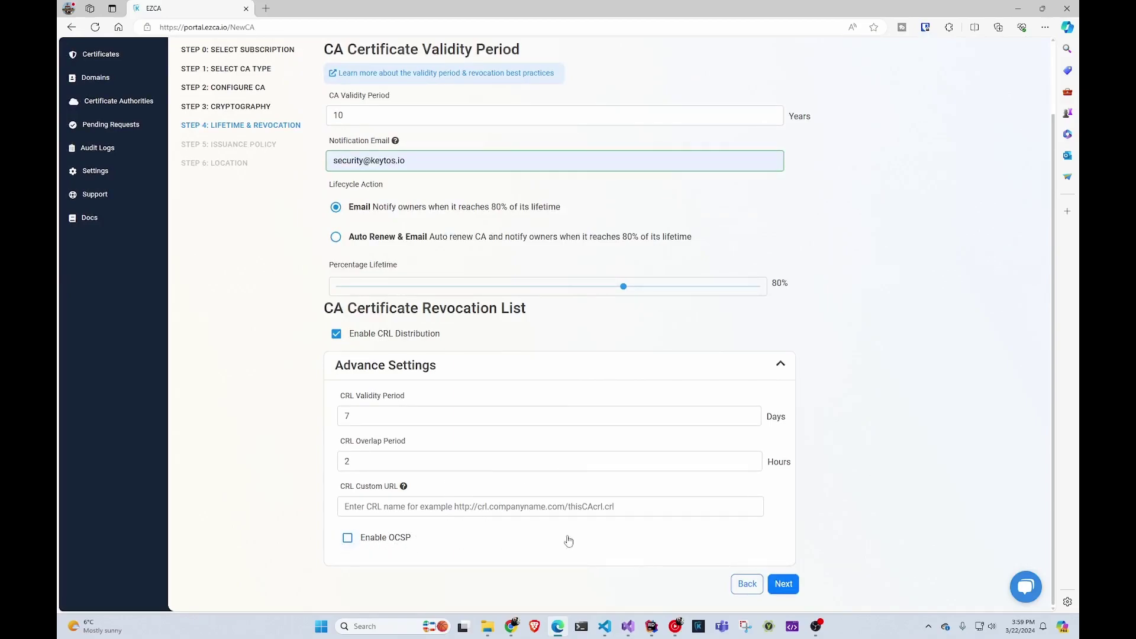
Set the issuance policy to SCEP Template with 1216-day certificates and a static challenge
click(784, 584)
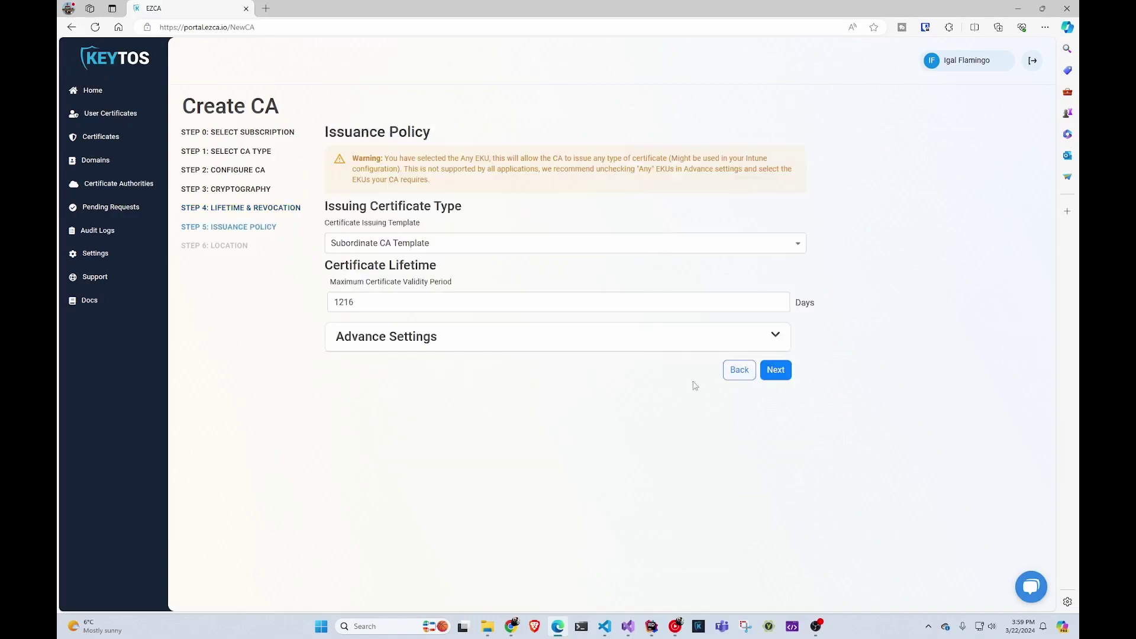
click(572, 246)
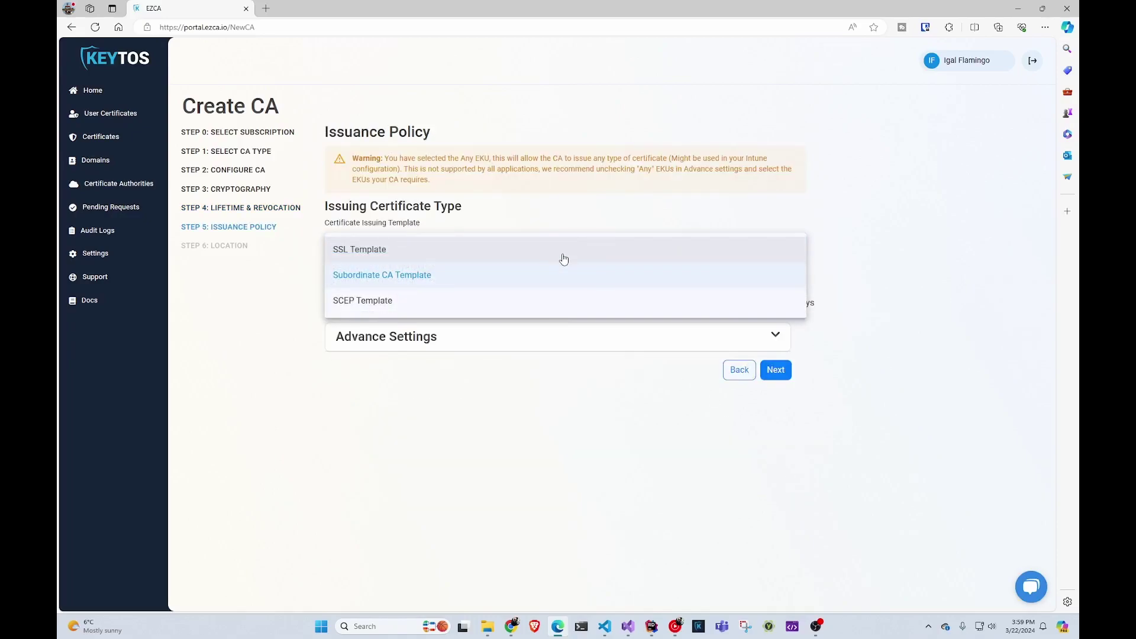
click(532, 303)
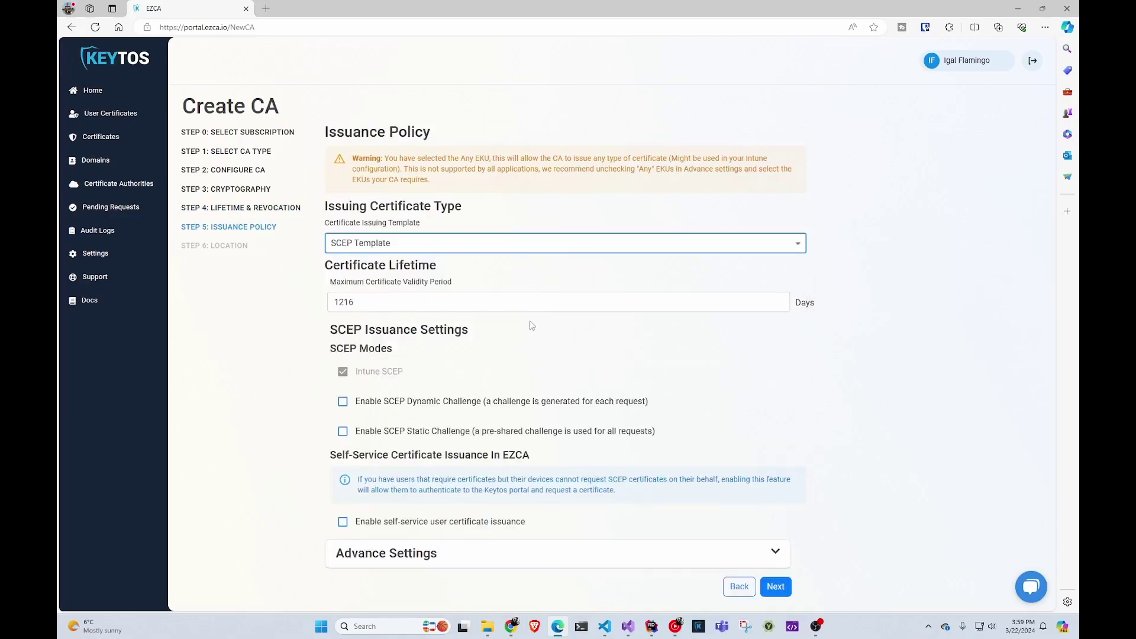
click(413, 378)
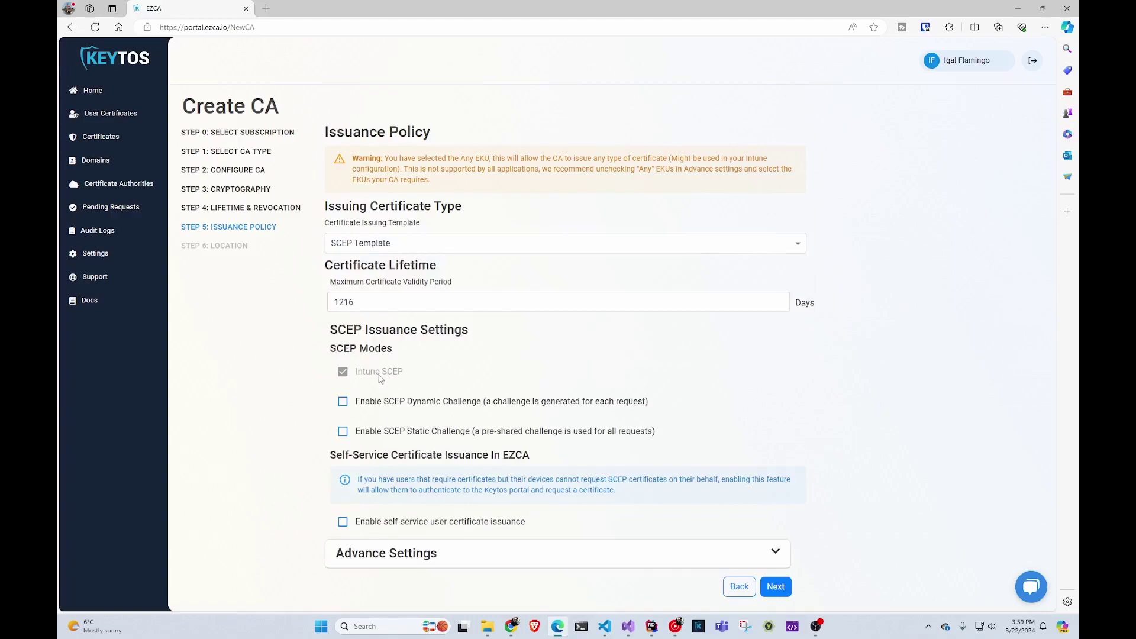
click(416, 433)
Allow only Client and Server Authentication EKUs instead of Any, then collapse advanced settings
click(775, 551)
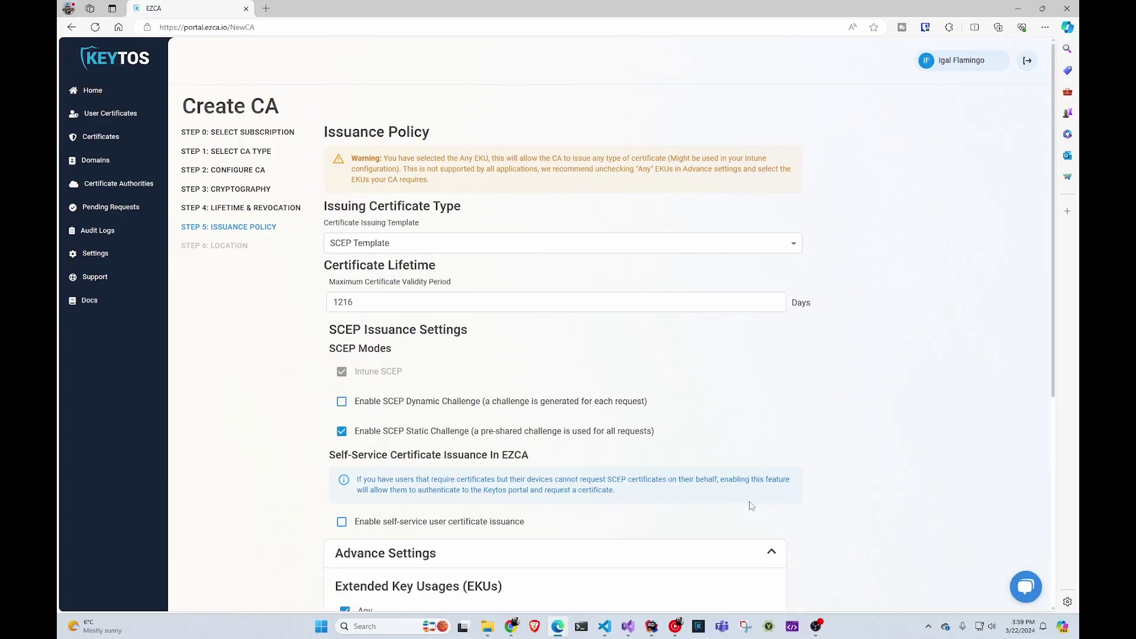
scroll(679, 474, down, 5)
click(365, 280)
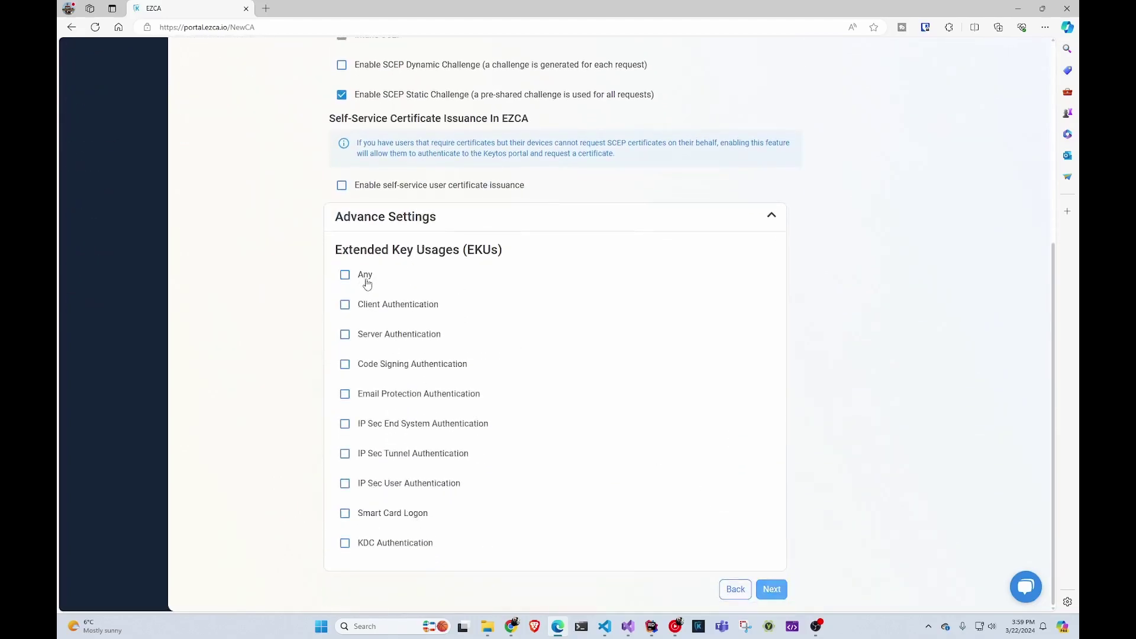
click(372, 336)
click(365, 307)
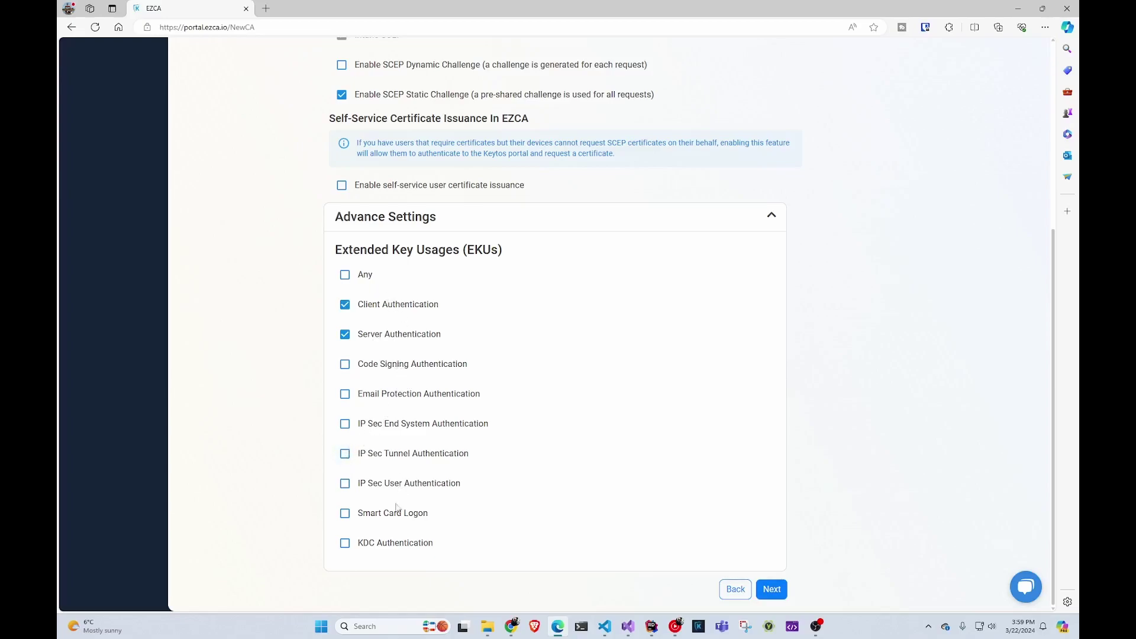
scroll(542, 450, up, 5)
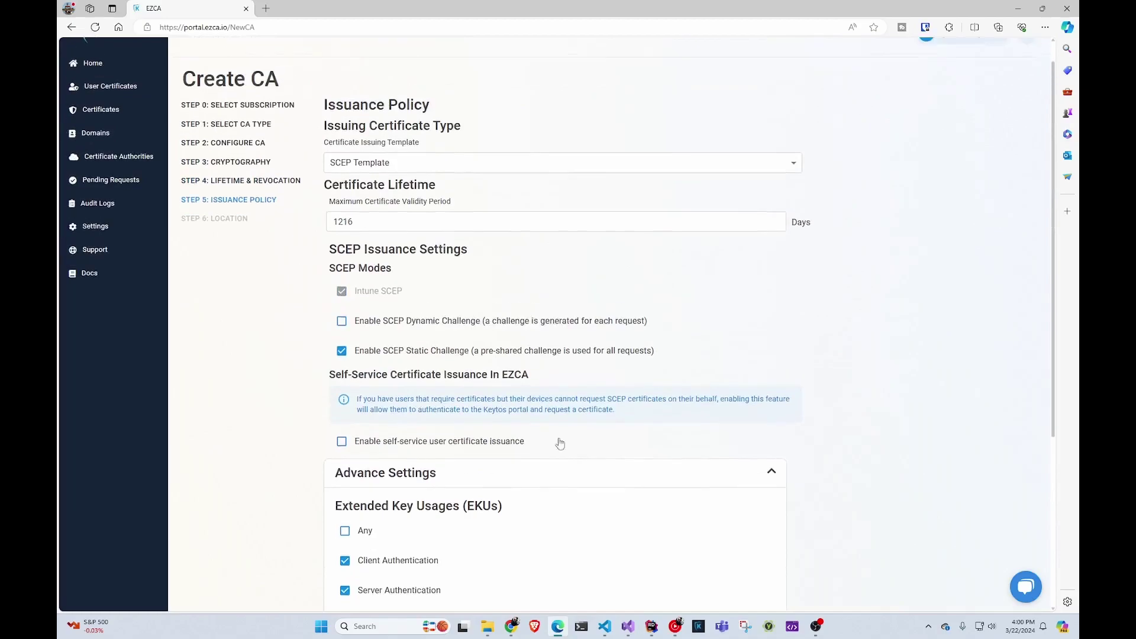
click(770, 498)
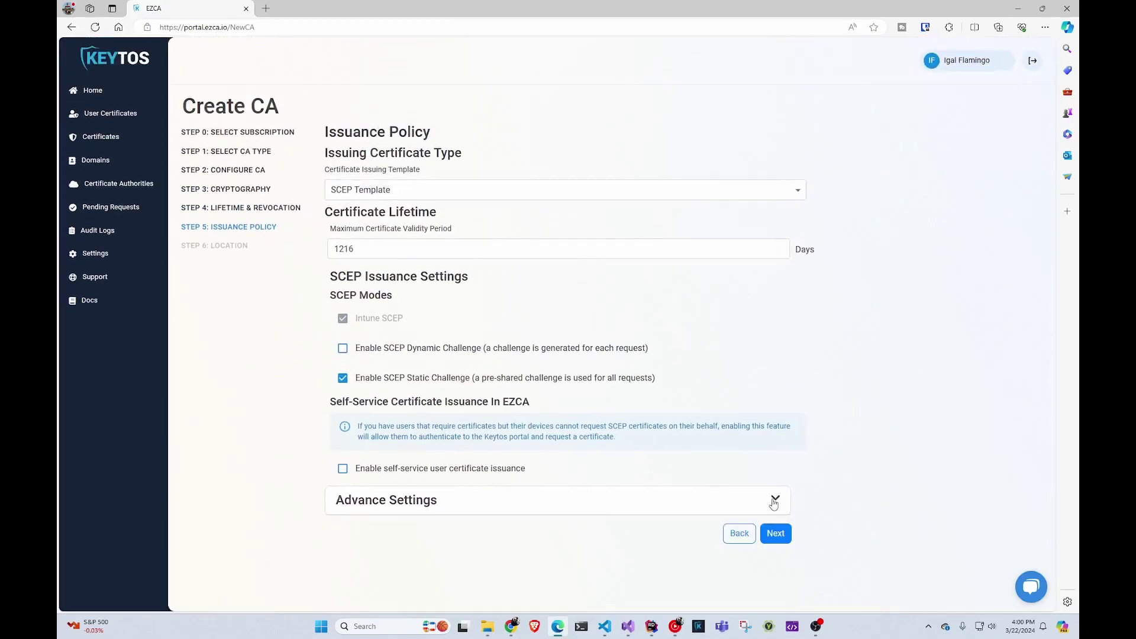
Create the JAMF PRO root CA in eastus and download its certificate
click(773, 533)
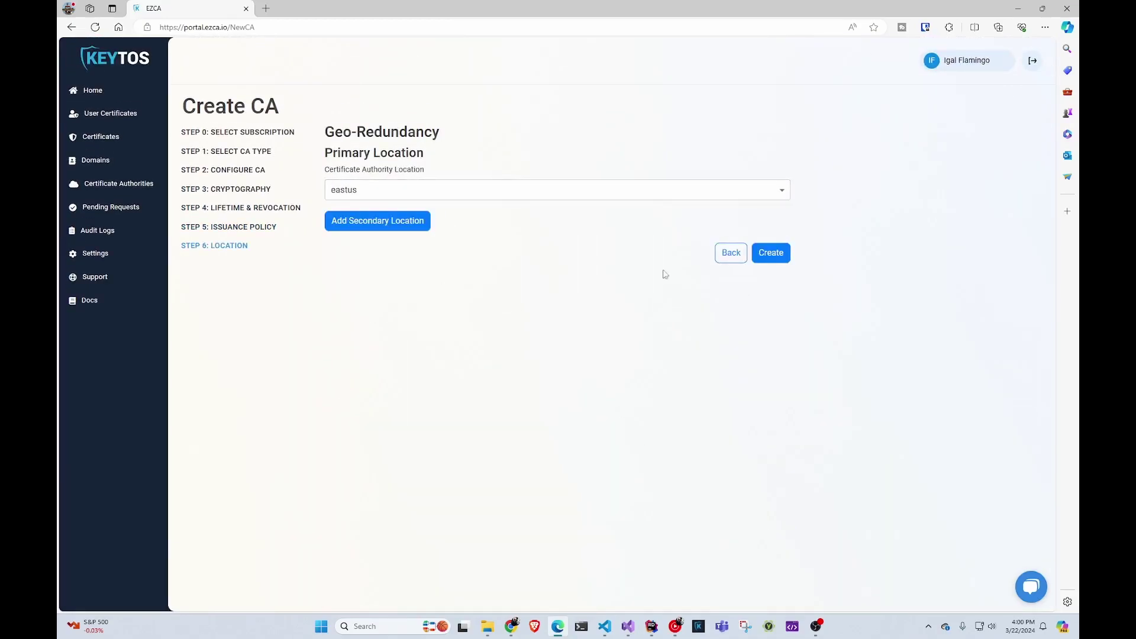
click(777, 261)
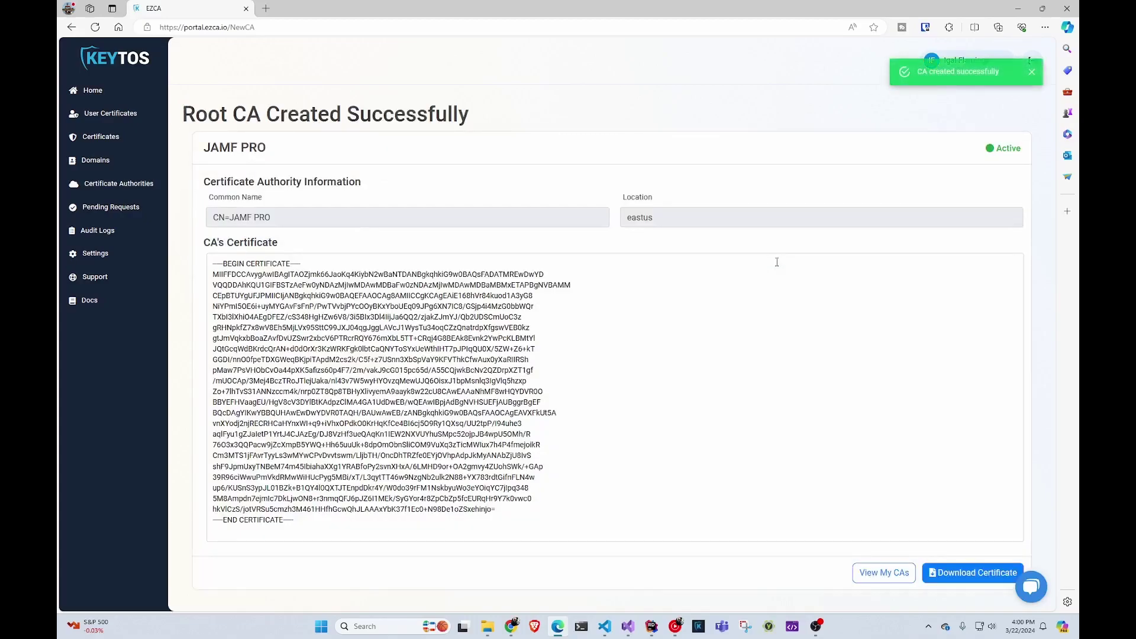
click(983, 573)
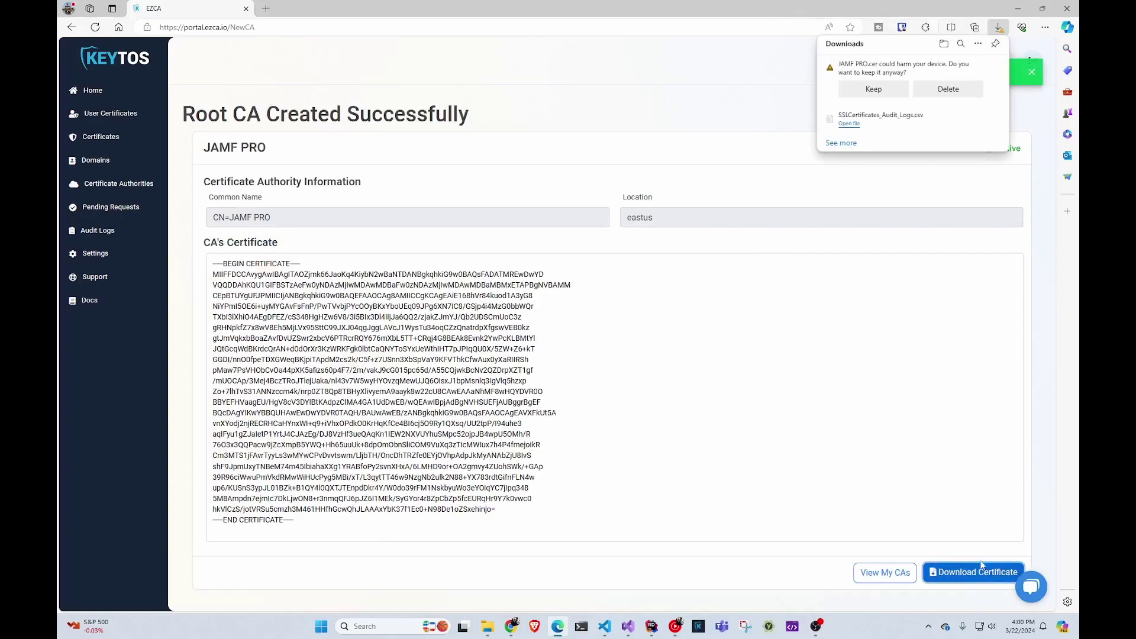
Keep the download, save it as JAMF PRO.cer, and minimize the browser
click(874, 89)
click(922, 82)
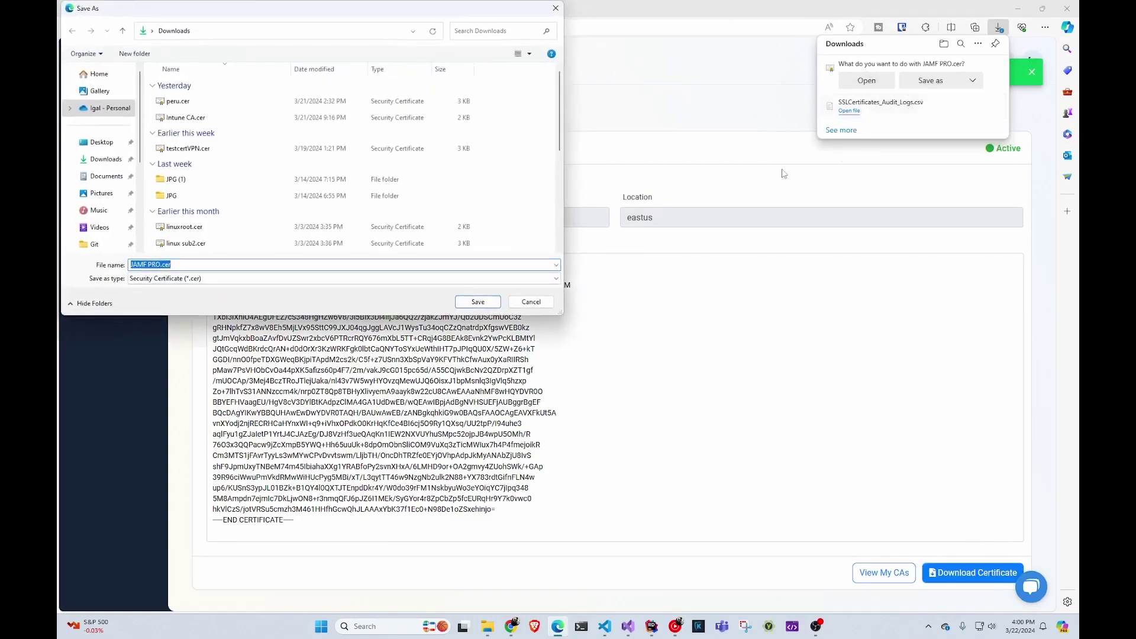
click(494, 301)
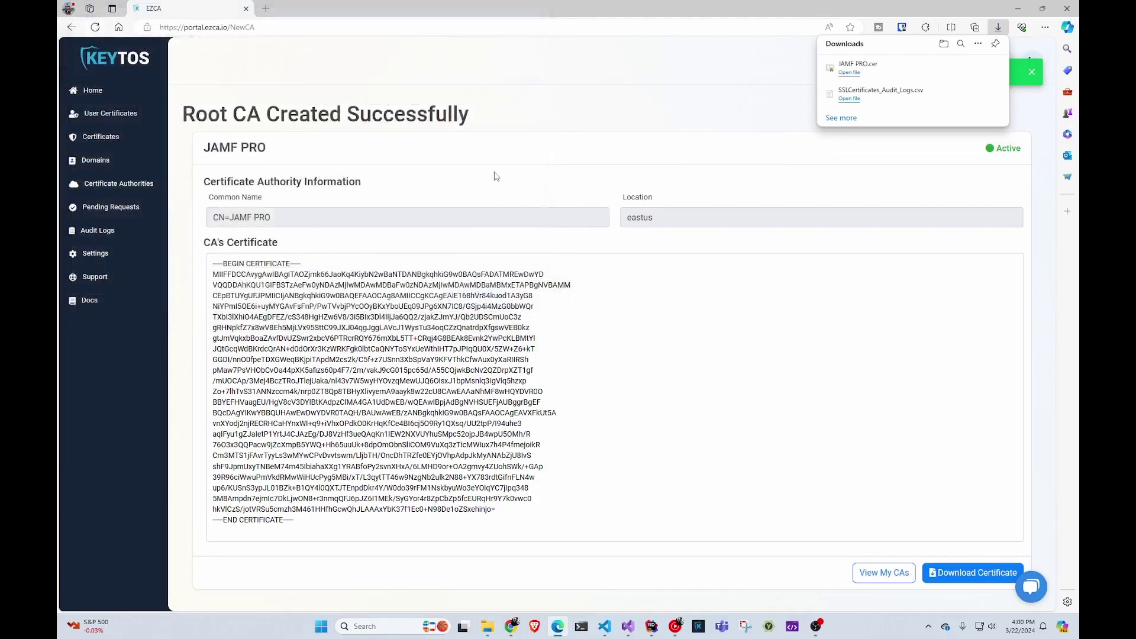
click(1017, 8)
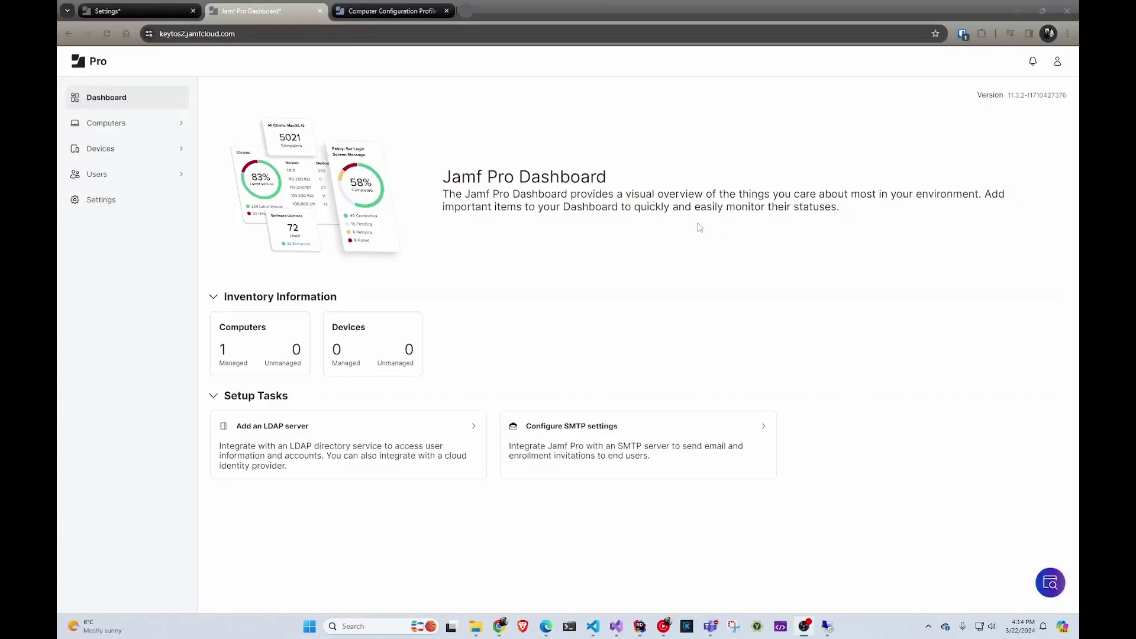
Open Computers > Configuration Profiles in Jamf Pro
click(97, 124)
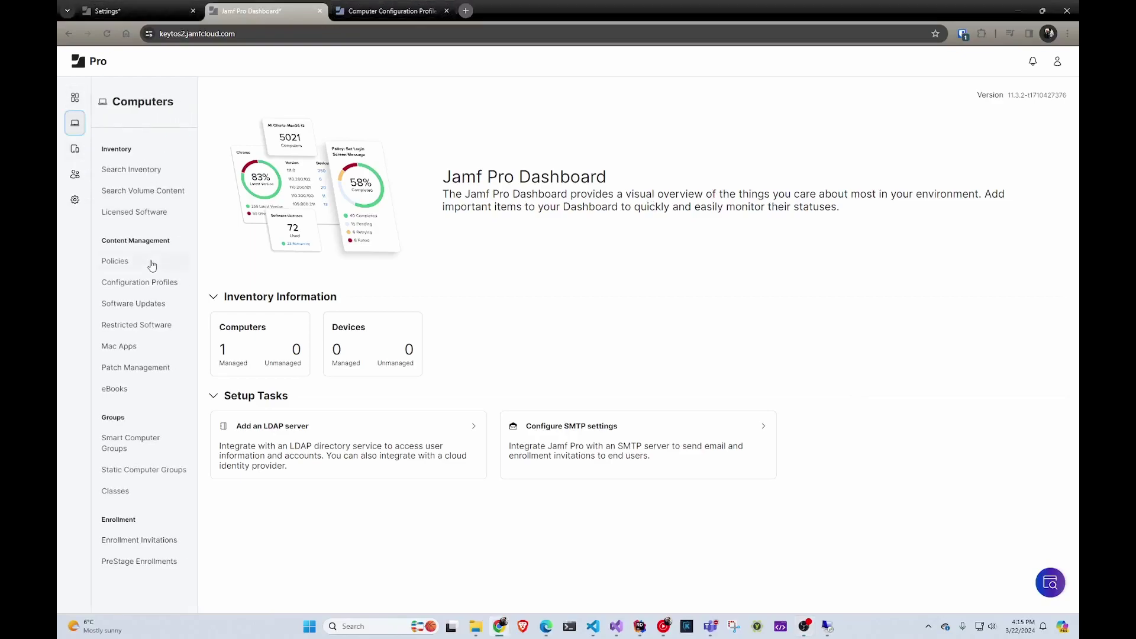
click(162, 290)
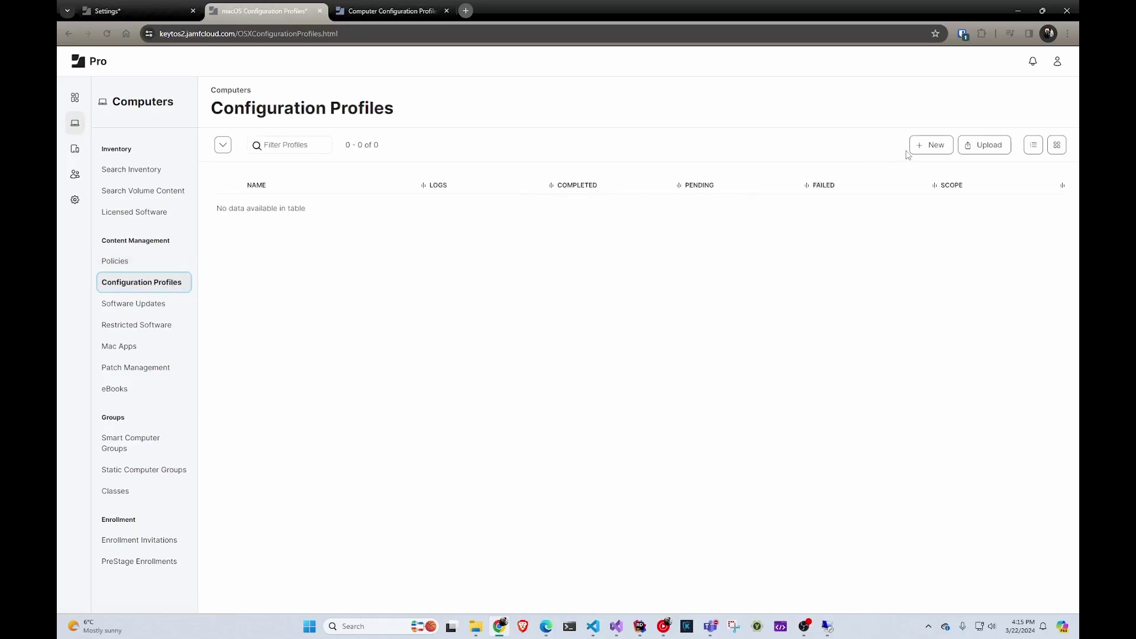
Start a new macOS configuration profile named 'SCEP WIFI'
click(937, 148)
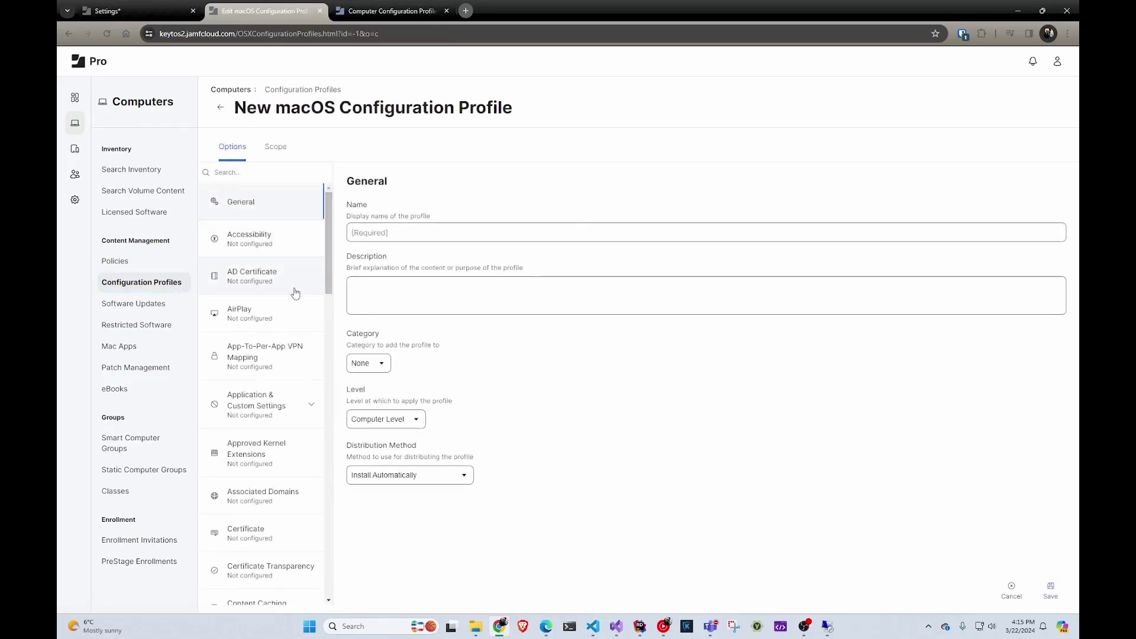
click(553, 232)
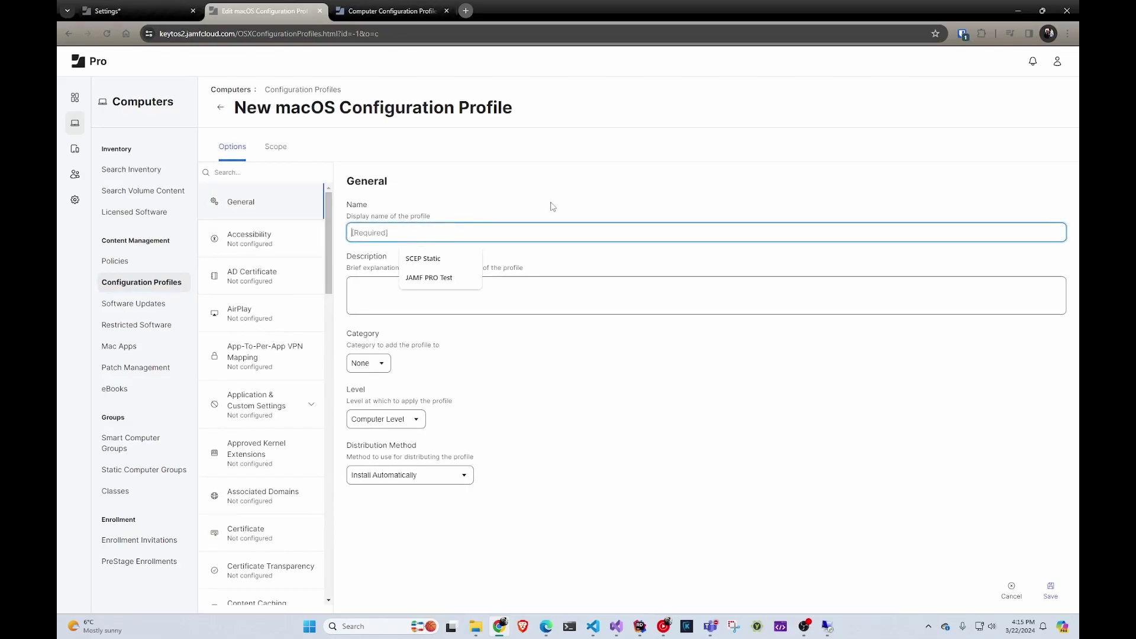
text(SCEP WIFI)
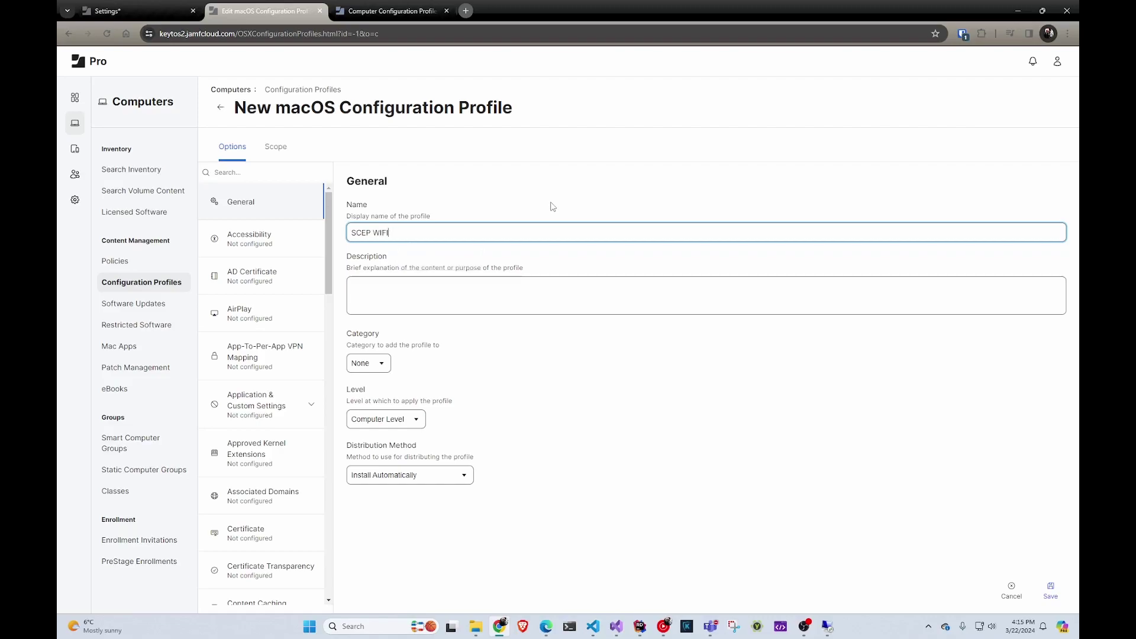
click(552, 206)
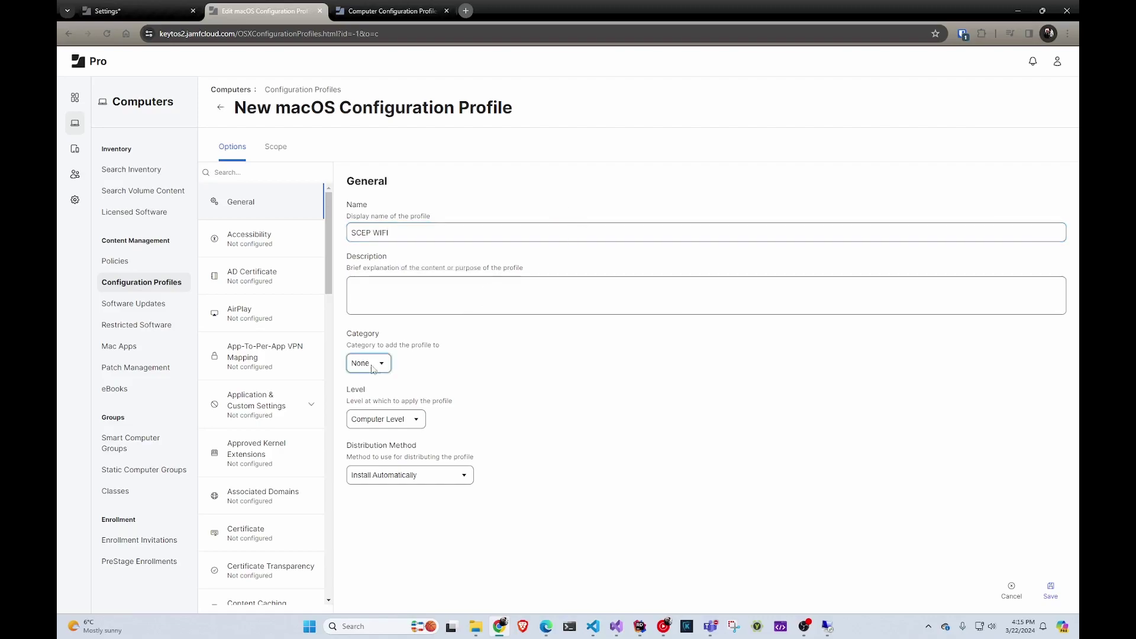
scroll(281, 411, down, 1)
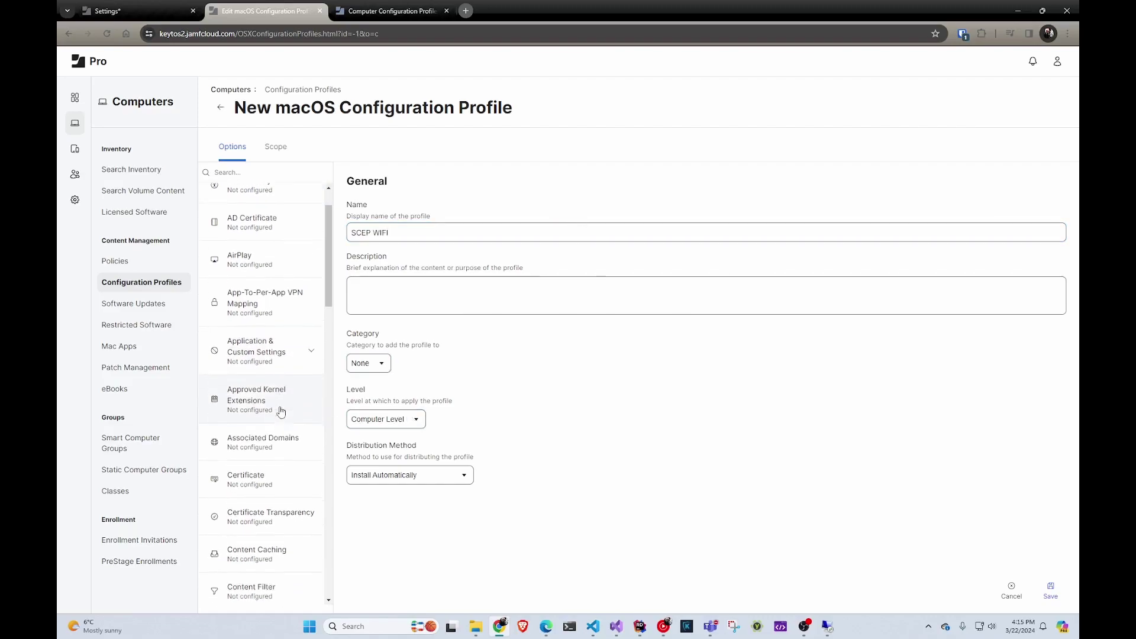
scroll(272, 391, down, 5)
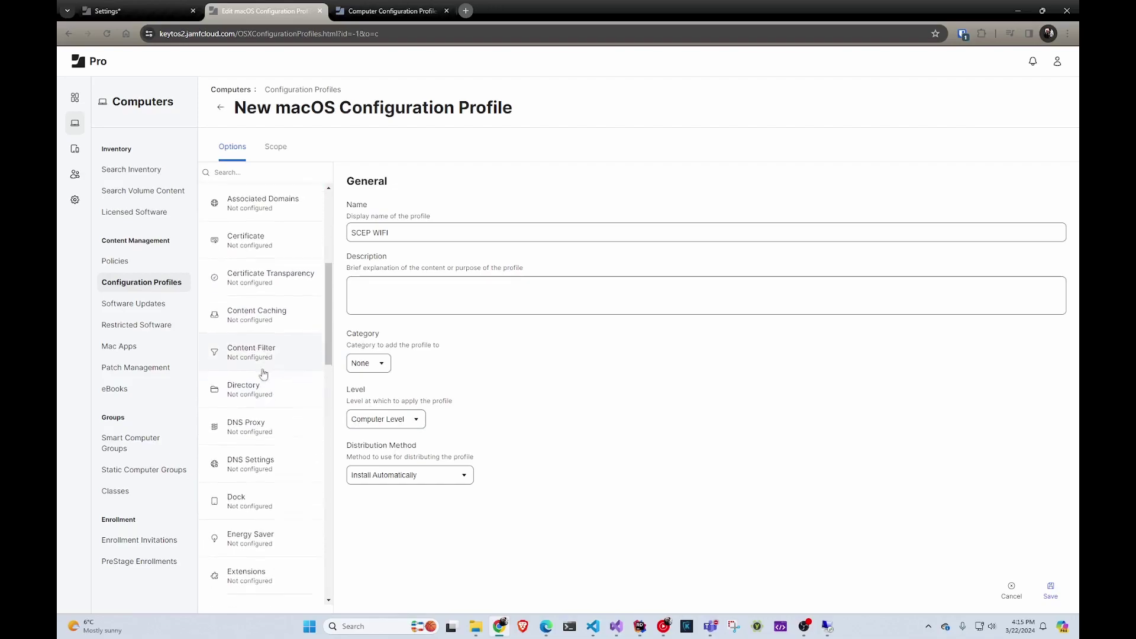
scroll(264, 372, down, 4)
scroll(269, 376, up, 6)
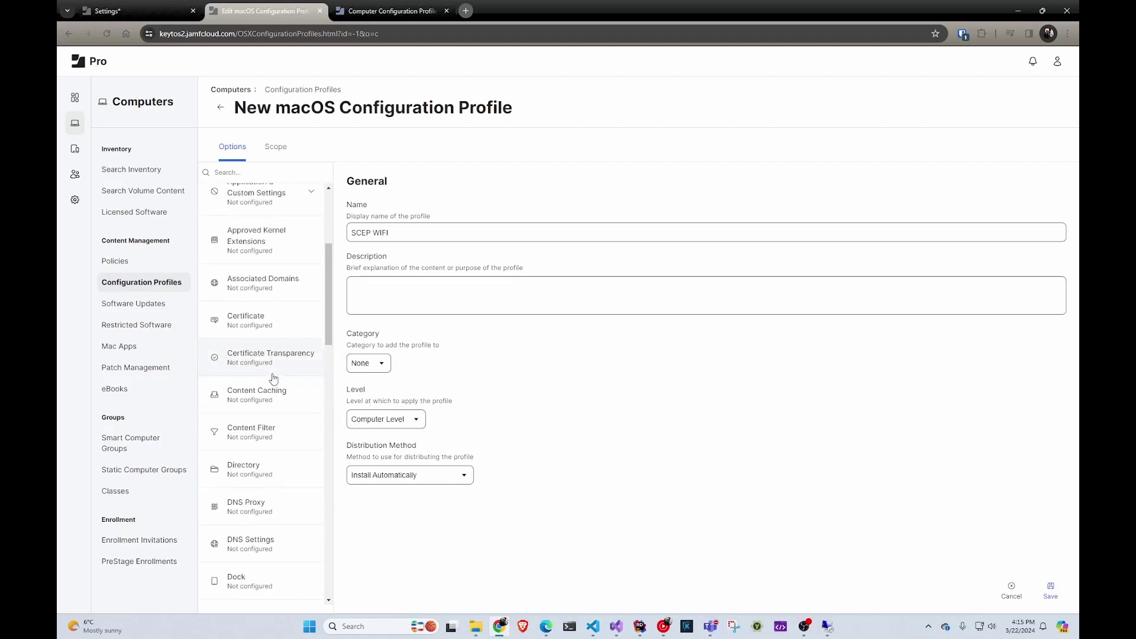
scroll(273, 376, up, 5)
scroll(277, 374, down, 3)
scroll(279, 373, down, 3)
Add a Certificate payload with Upload as its source, then bring up the EZCA portal
click(260, 320)
click(726, 393)
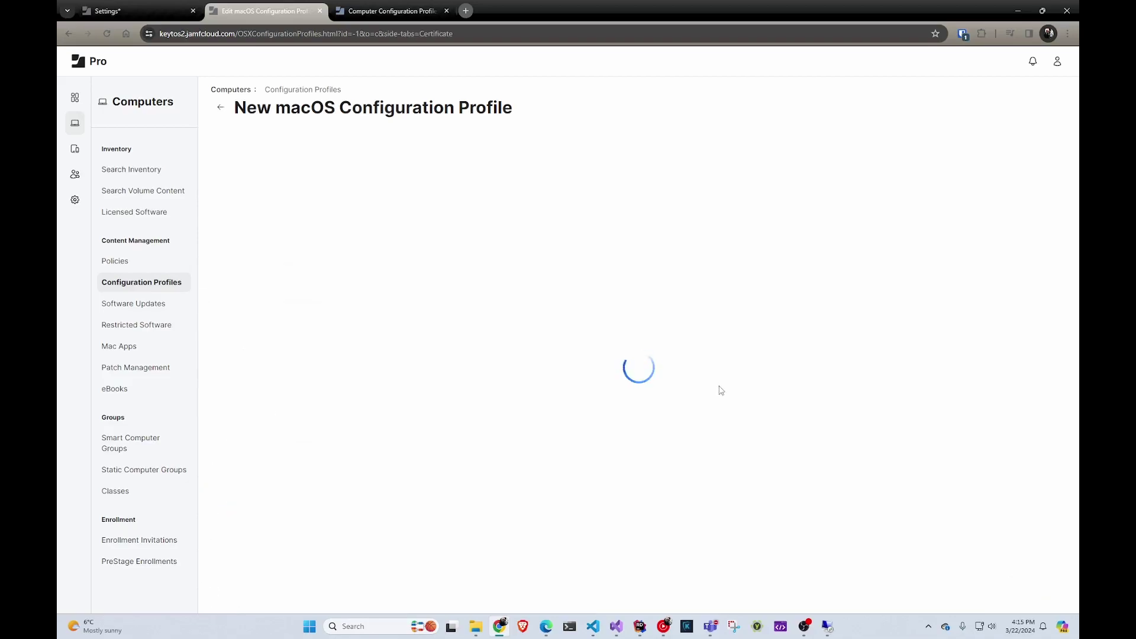
click(411, 288)
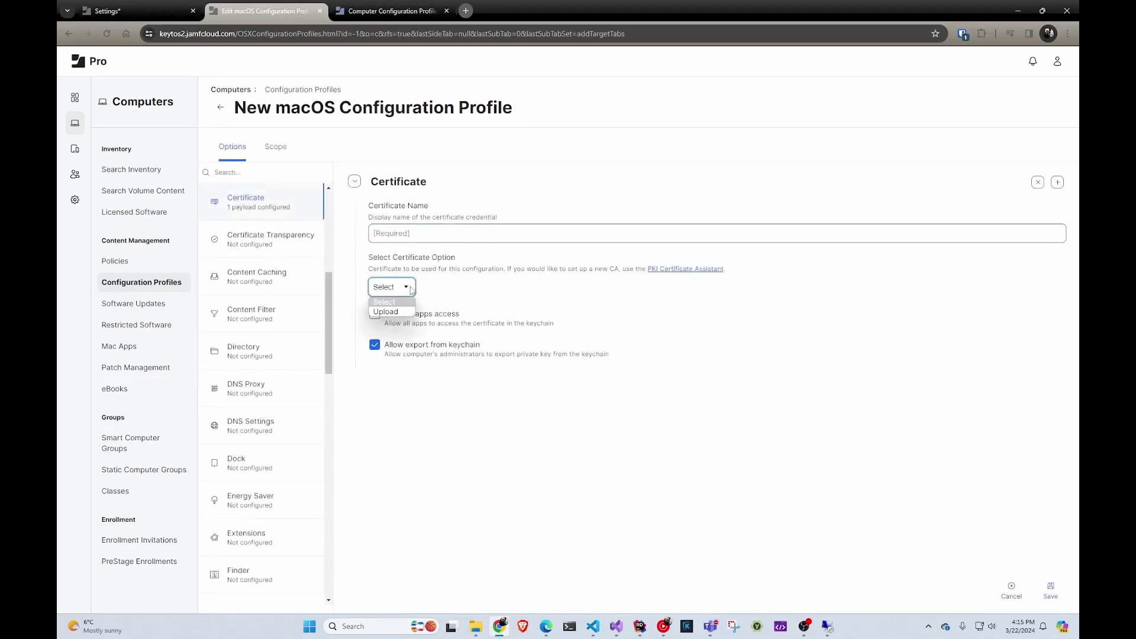
click(388, 306)
click(448, 340)
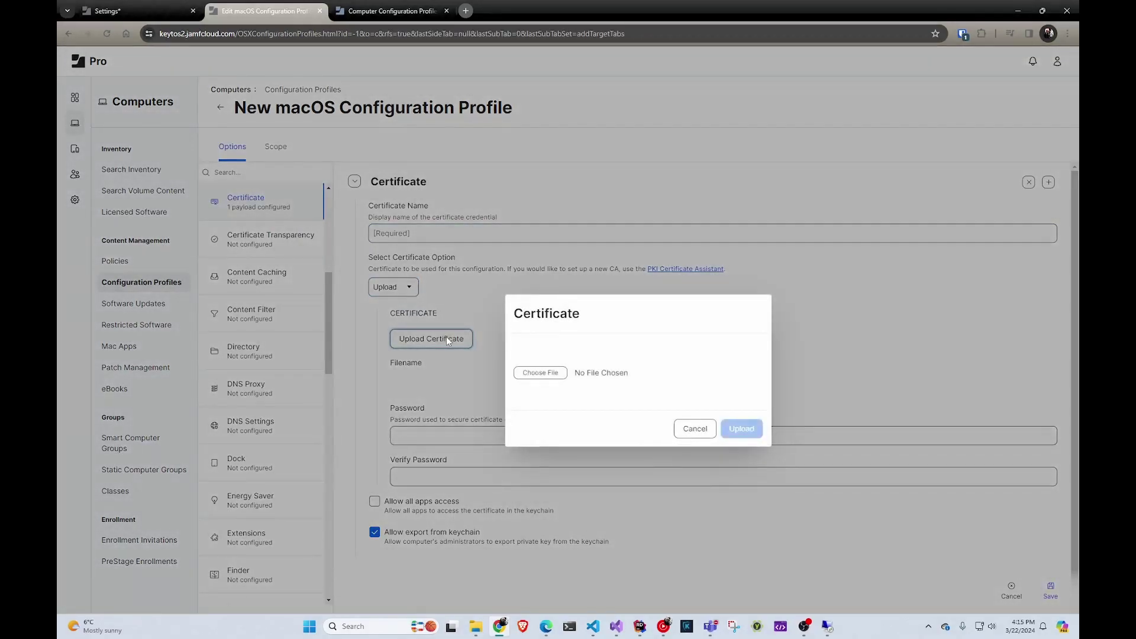
click(546, 627)
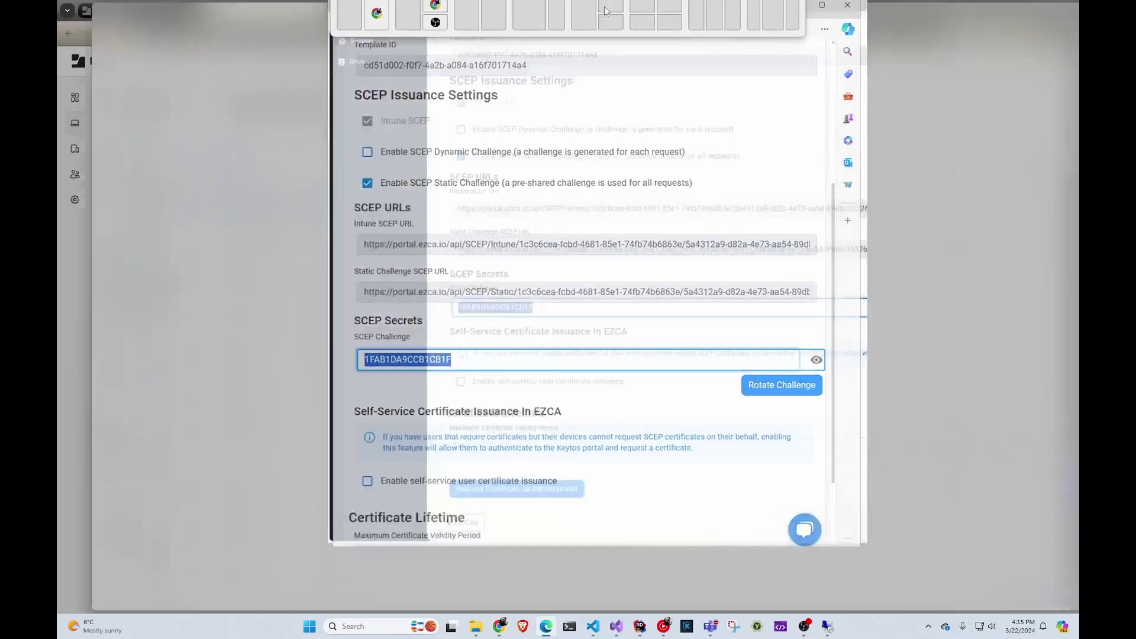
View the JAMF PRO CA's details page in EZCA, then go back to All CAs
scroll(611, 201, up, 4)
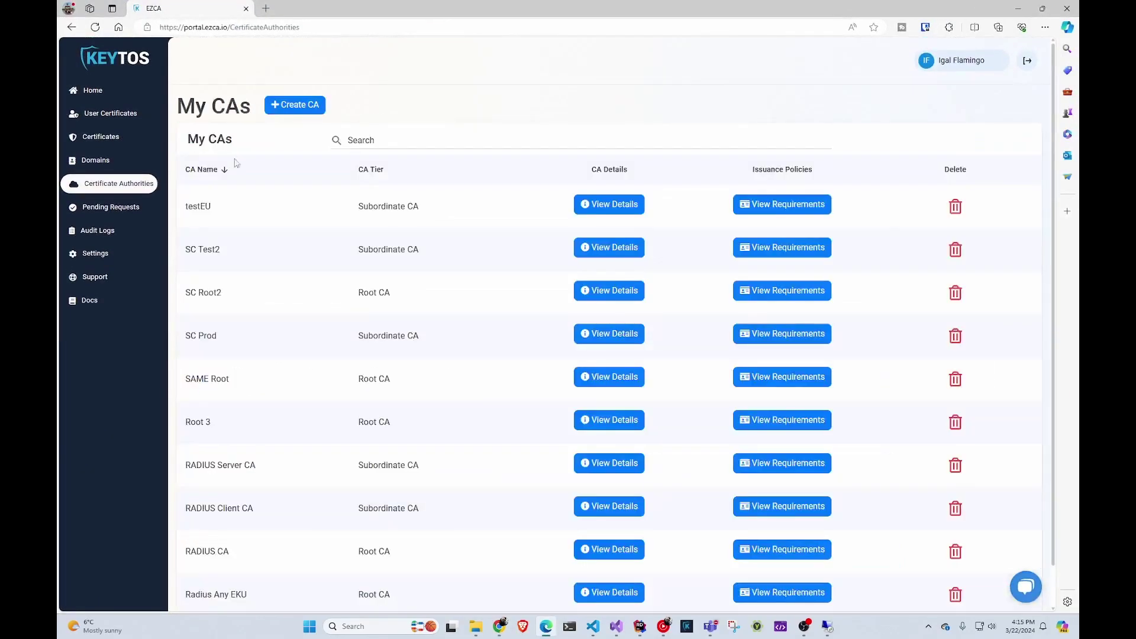
scroll(609, 488, down, 5)
drag(212, 422, 196, 423)
click(616, 427)
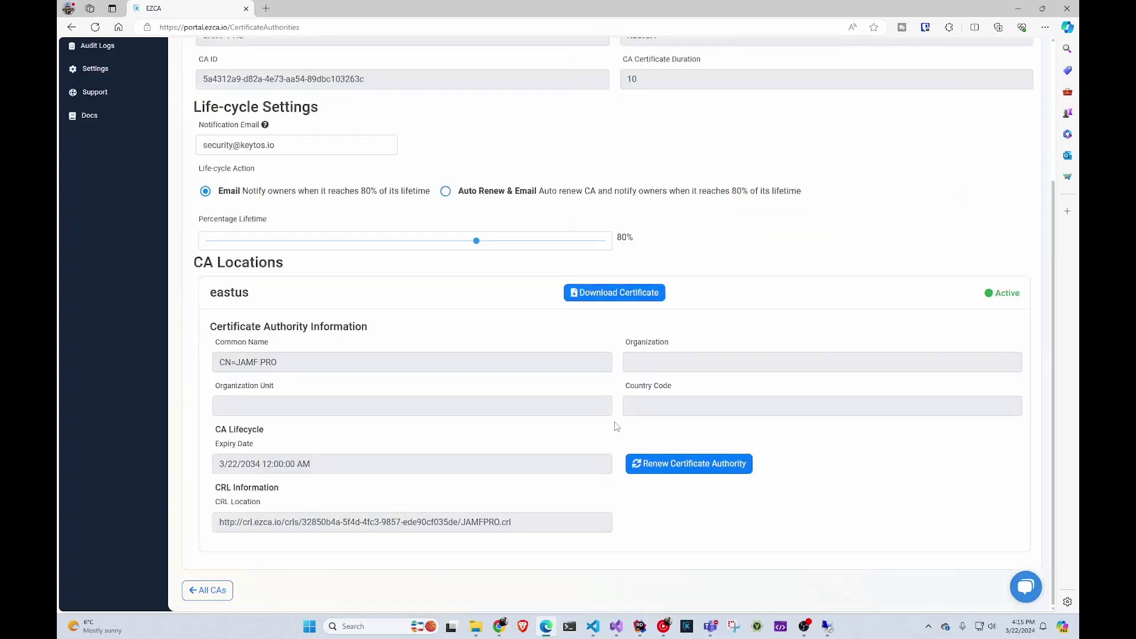
click(204, 595)
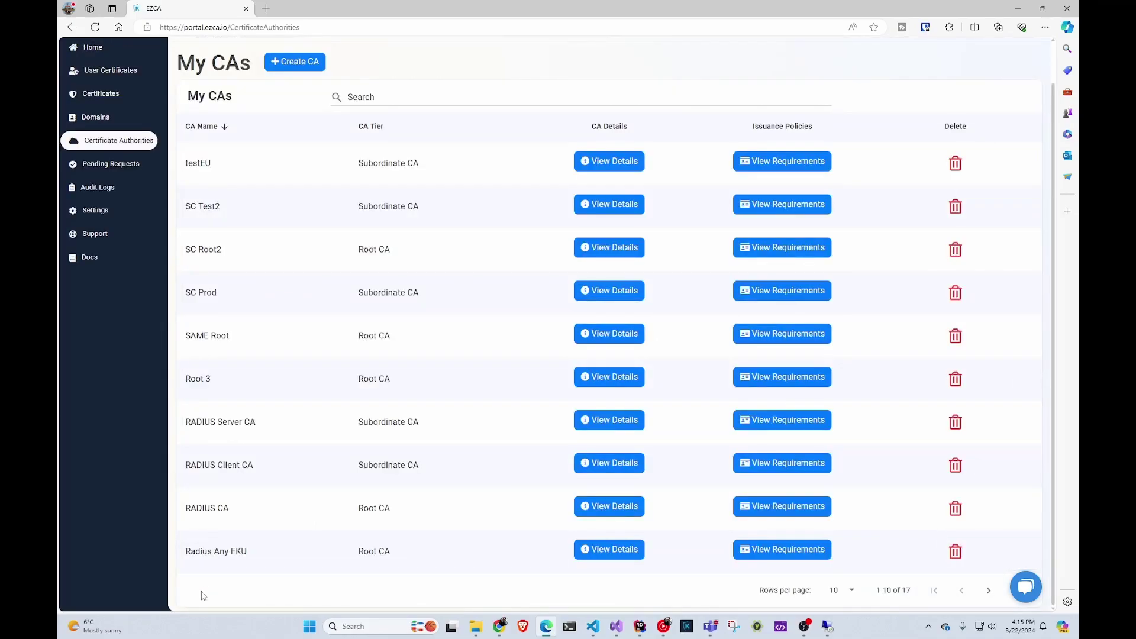
Upload JAMF PRO.cer into the profile's Certificate payload
click(1024, 8)
click(540, 372)
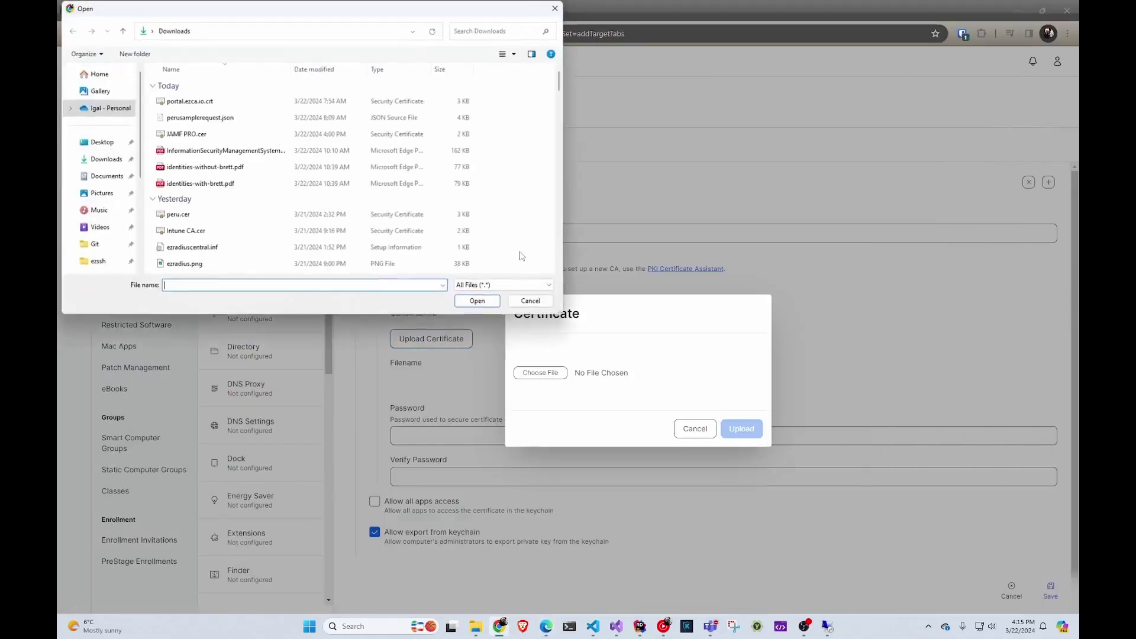
double_click(207, 134)
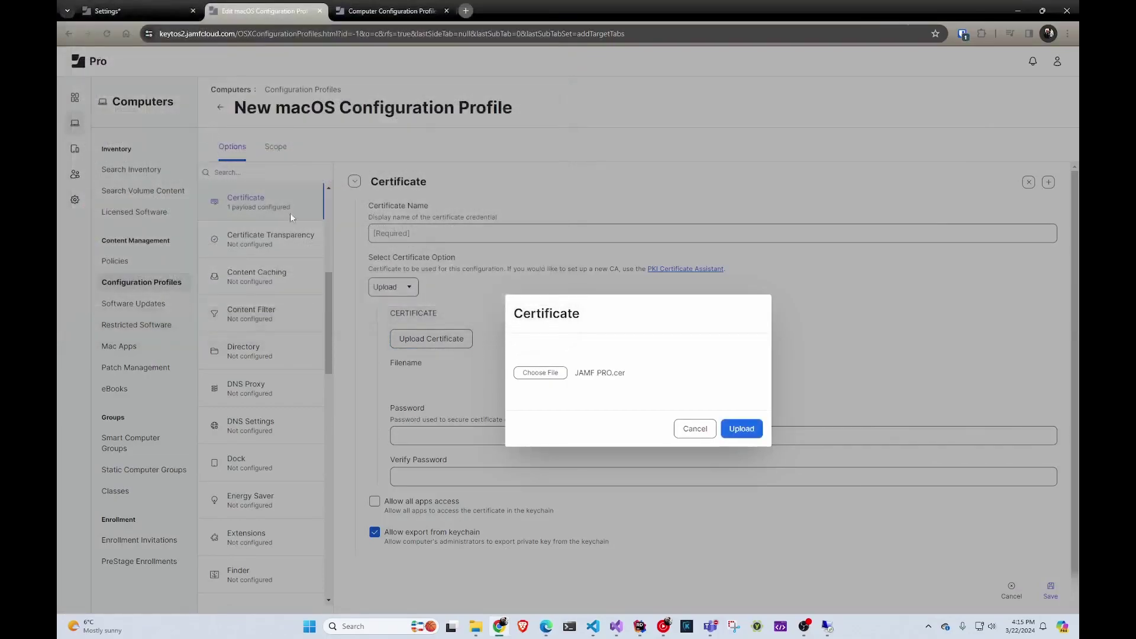
click(743, 430)
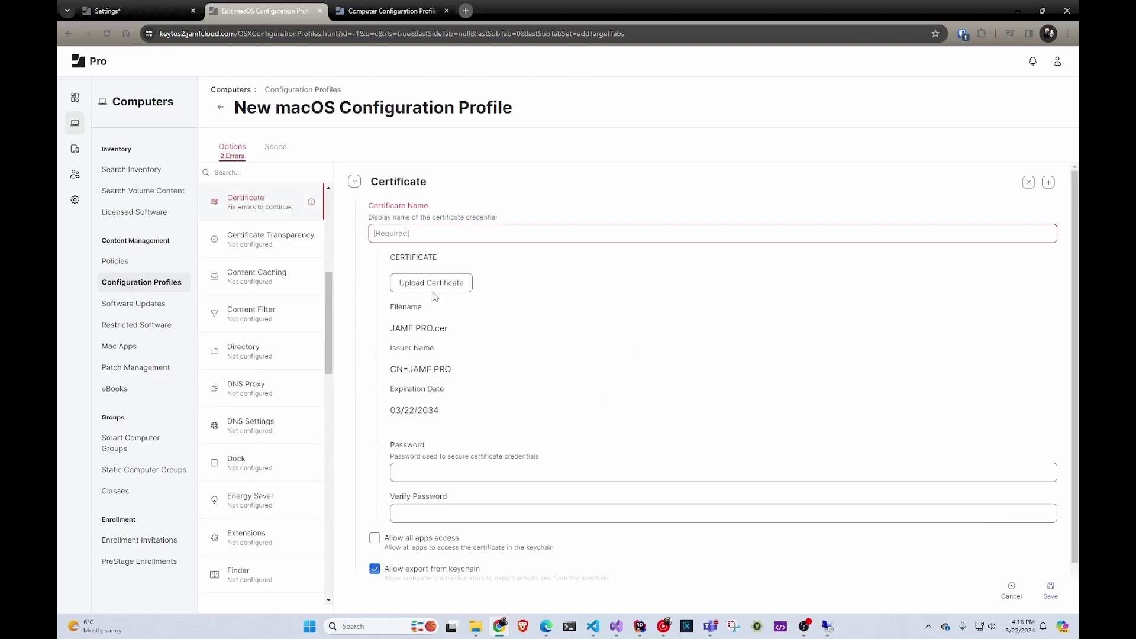
Name the certificate 'EZCA CA For WIFI' and save the SCEP WIFI profile
click(521, 233)
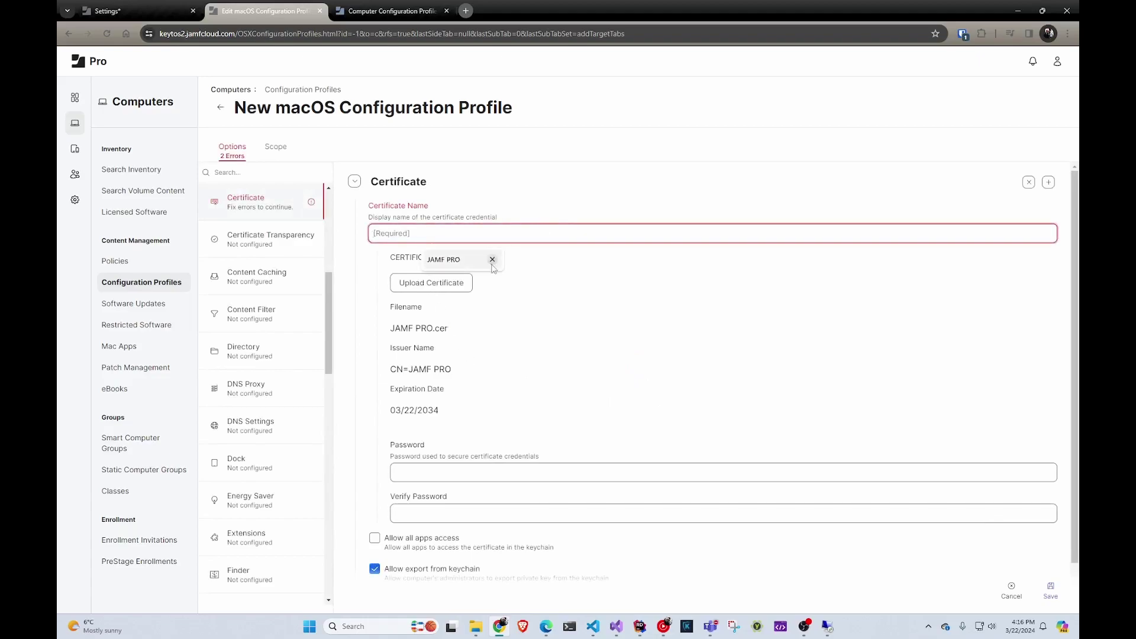
click(470, 266)
text(EZCA CA For WIFI)
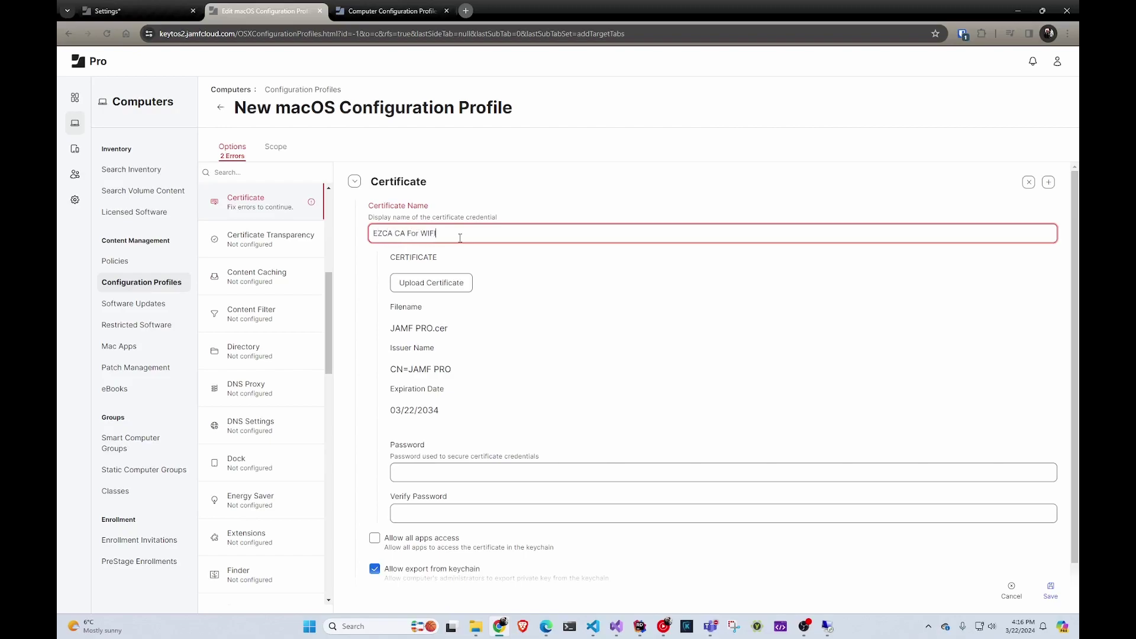
scroll(530, 204, down, 1)
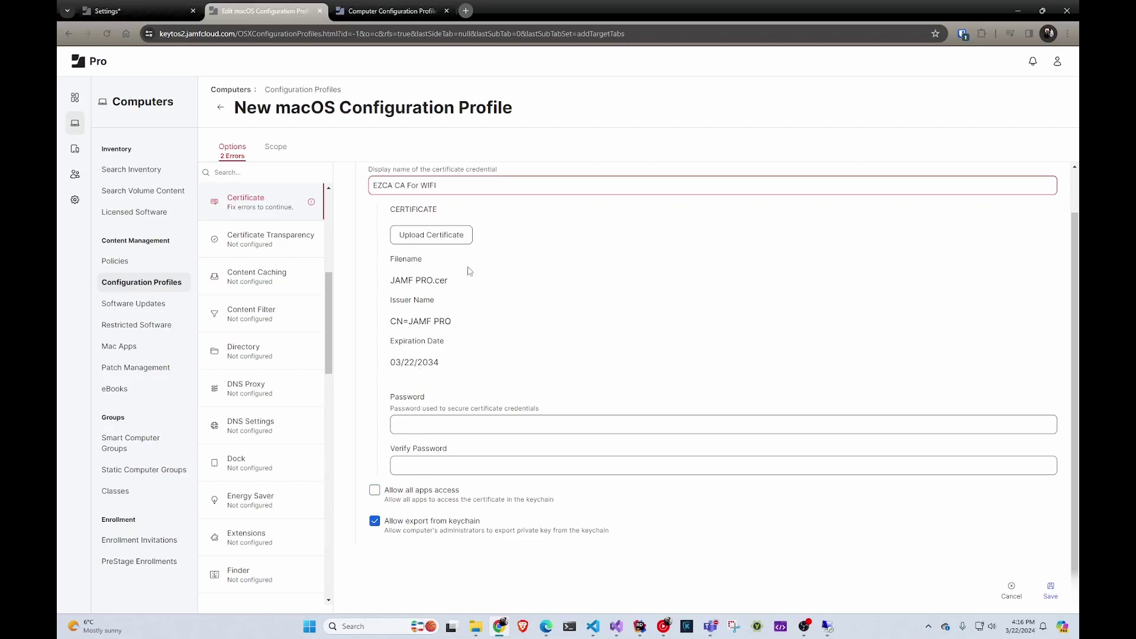
scroll(456, 320, up, 1)
scroll(456, 330, down, 1)
click(1057, 599)
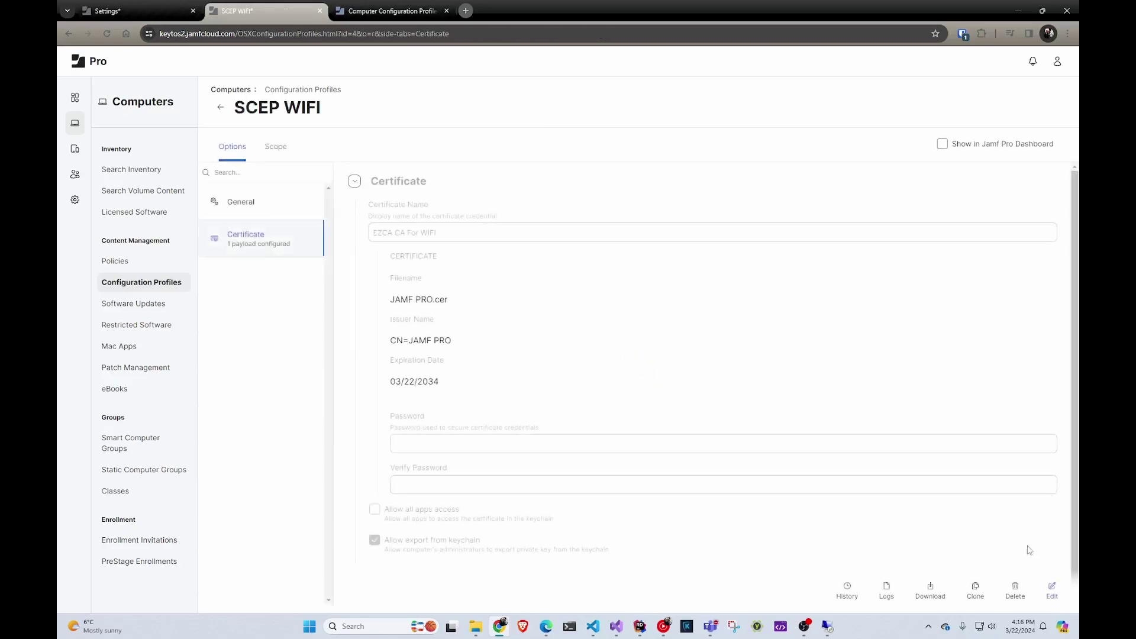
Edit the SCEP WIFI profile and add a SCEP payload with default Static challenge settings
click(253, 207)
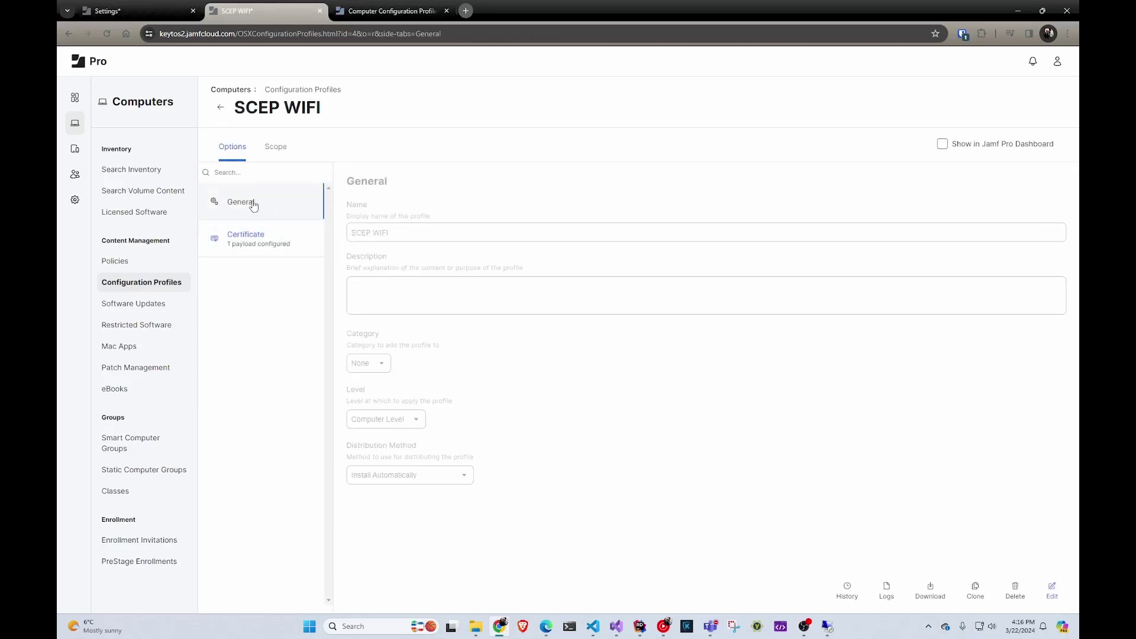
click(1053, 591)
scroll(299, 379, down, 1)
scroll(299, 378, down, 10)
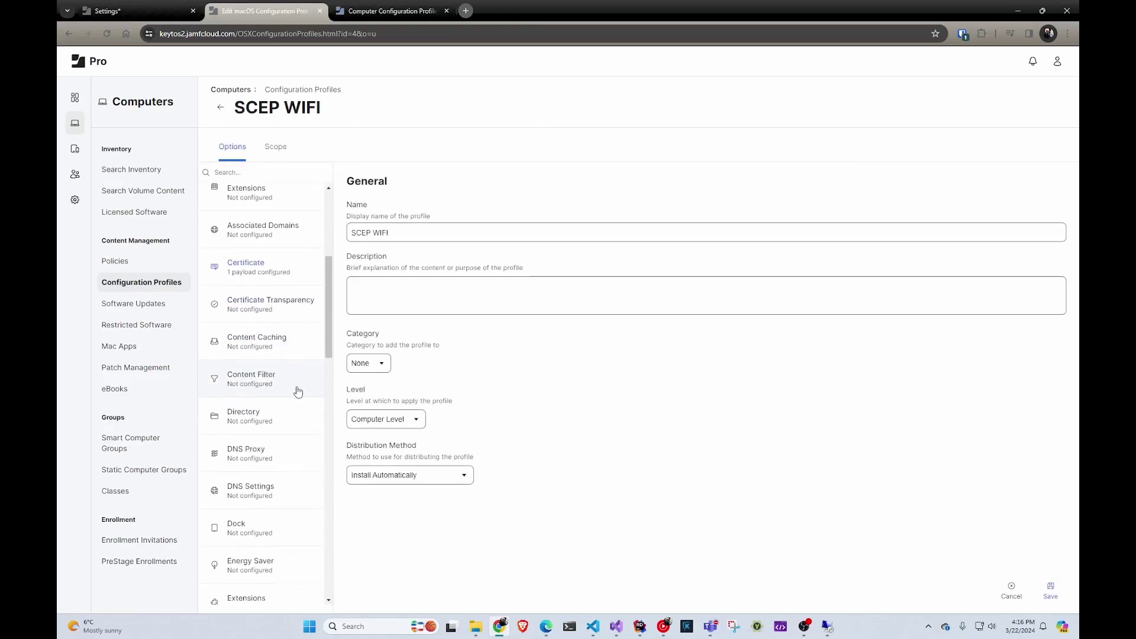
scroll(290, 396, down, 3)
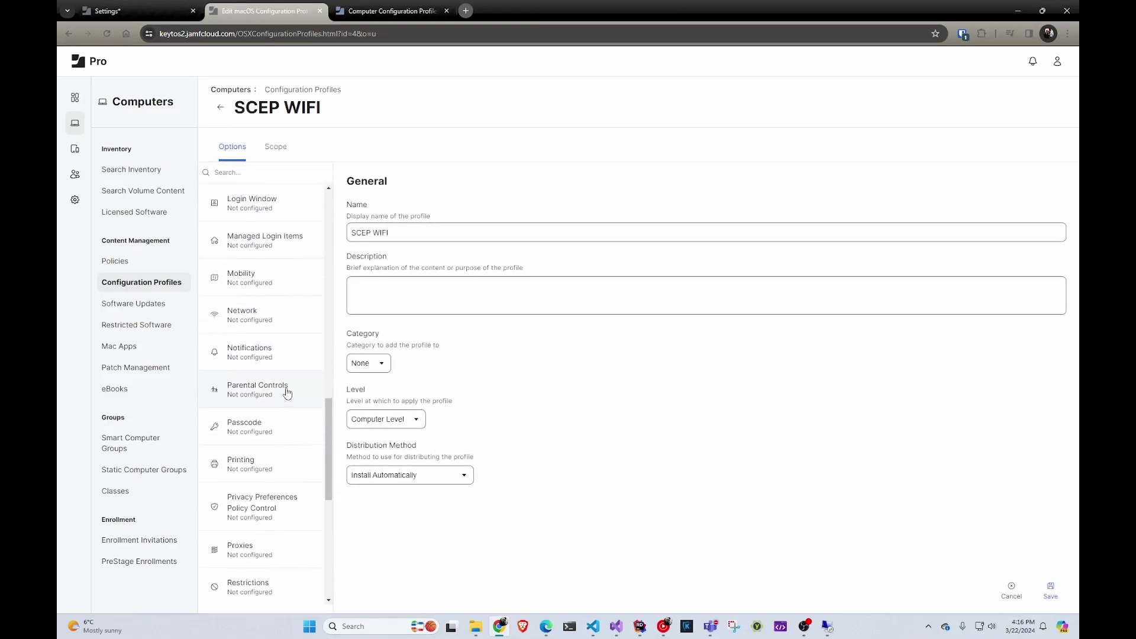
scroll(278, 400, down, 5)
click(271, 406)
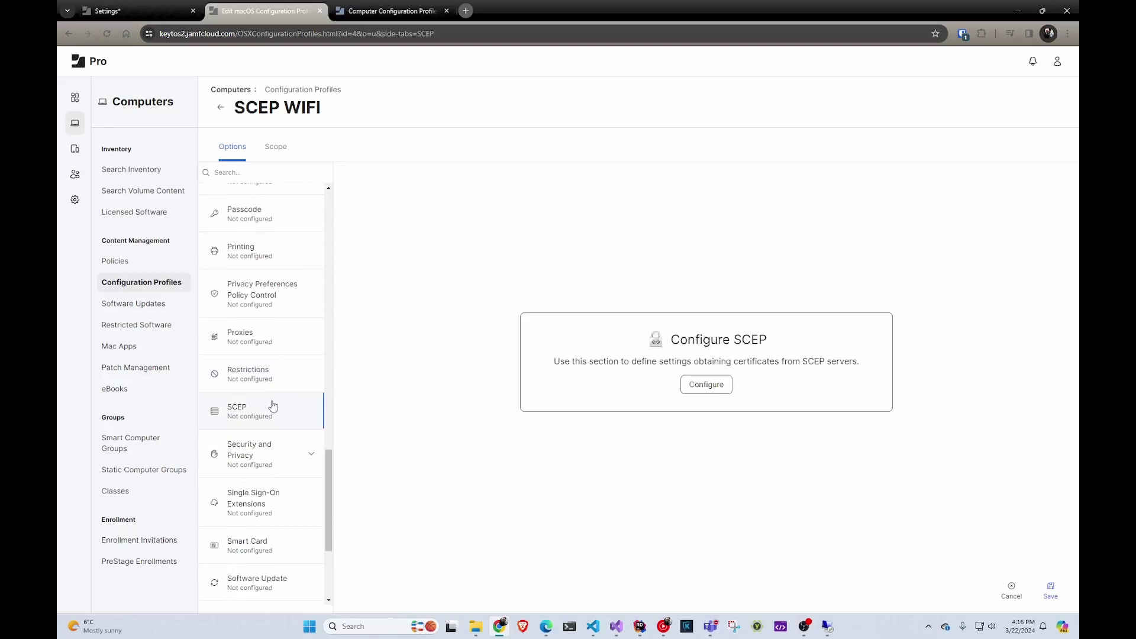
click(705, 384)
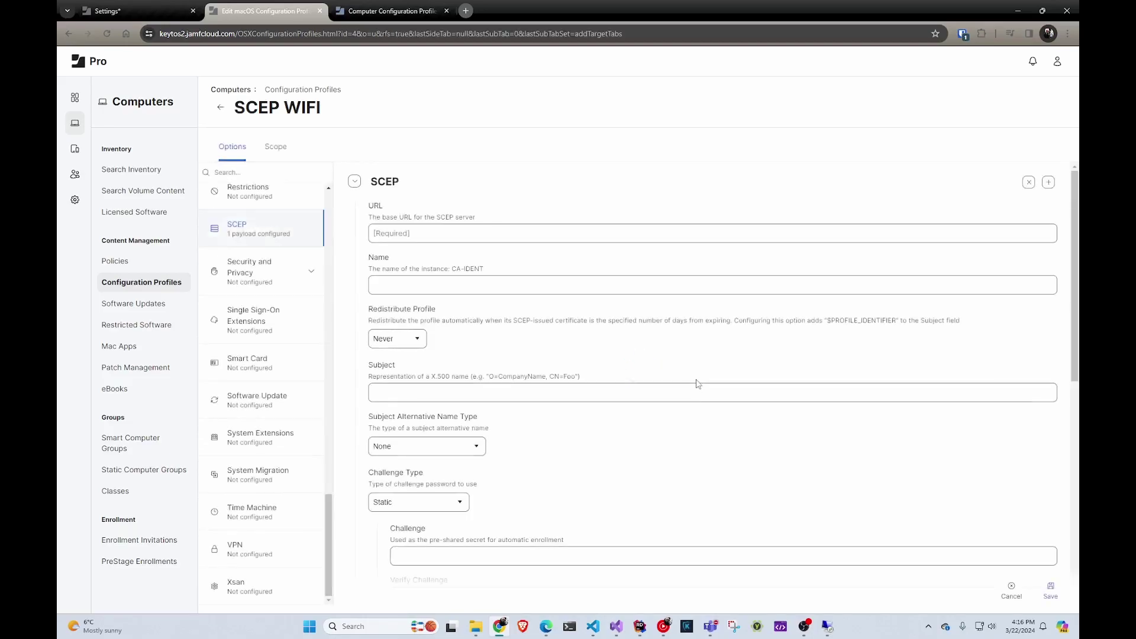
List all 17 CAs, open JAMF PRO's details, and select its Static Challenge SCEP URL
click(545, 627)
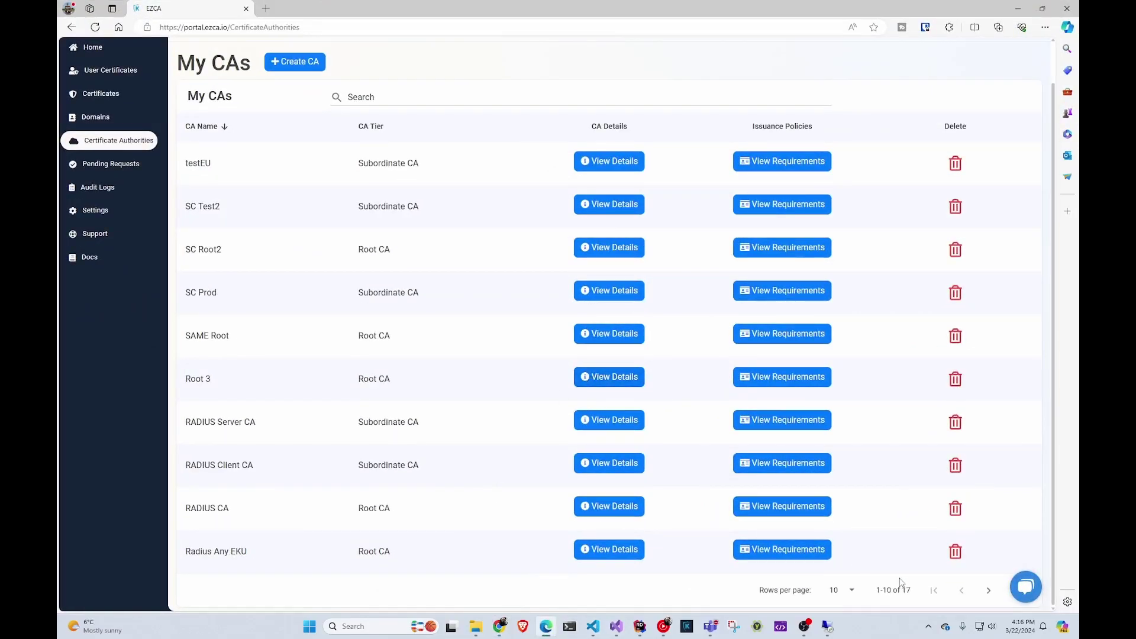
click(851, 592)
click(836, 551)
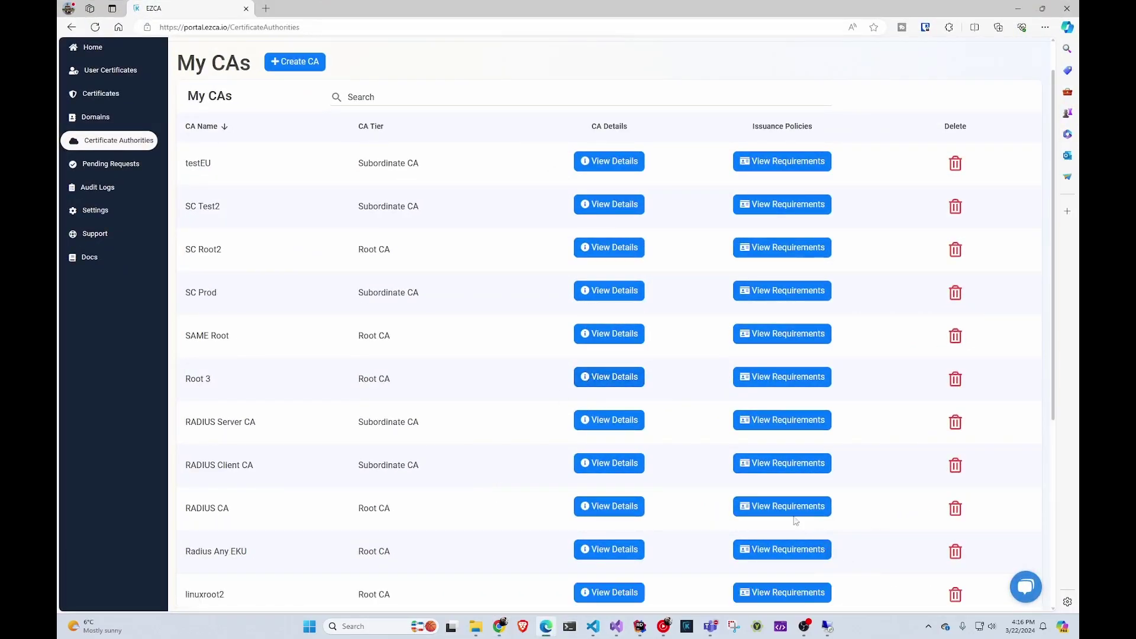
scroll(575, 523, down, 5)
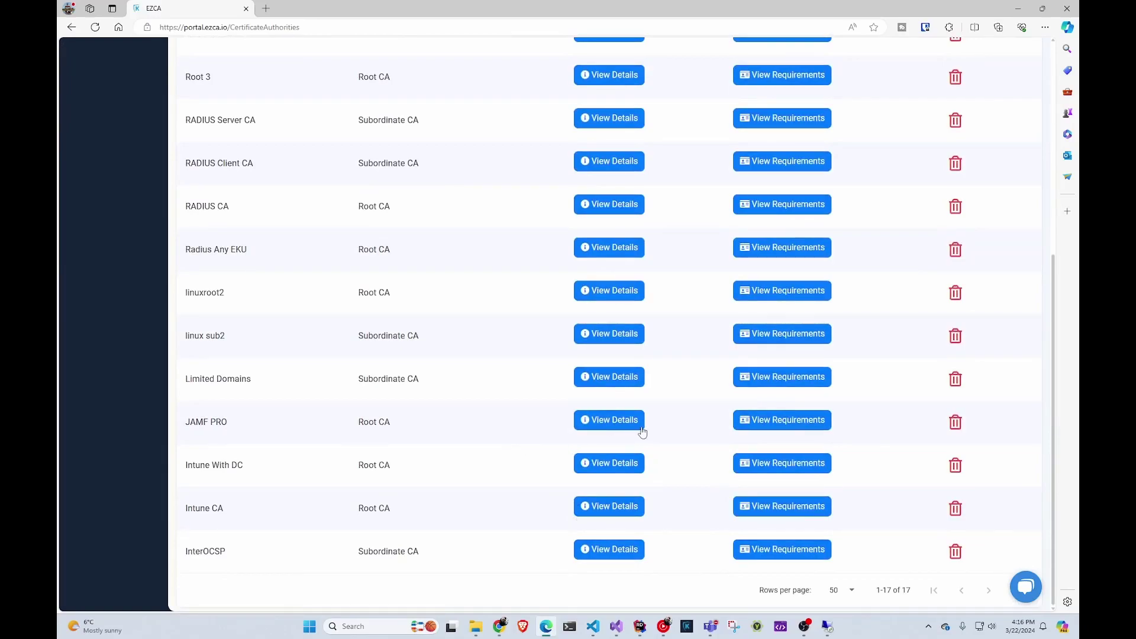
click(780, 422)
scroll(769, 427, down, 10)
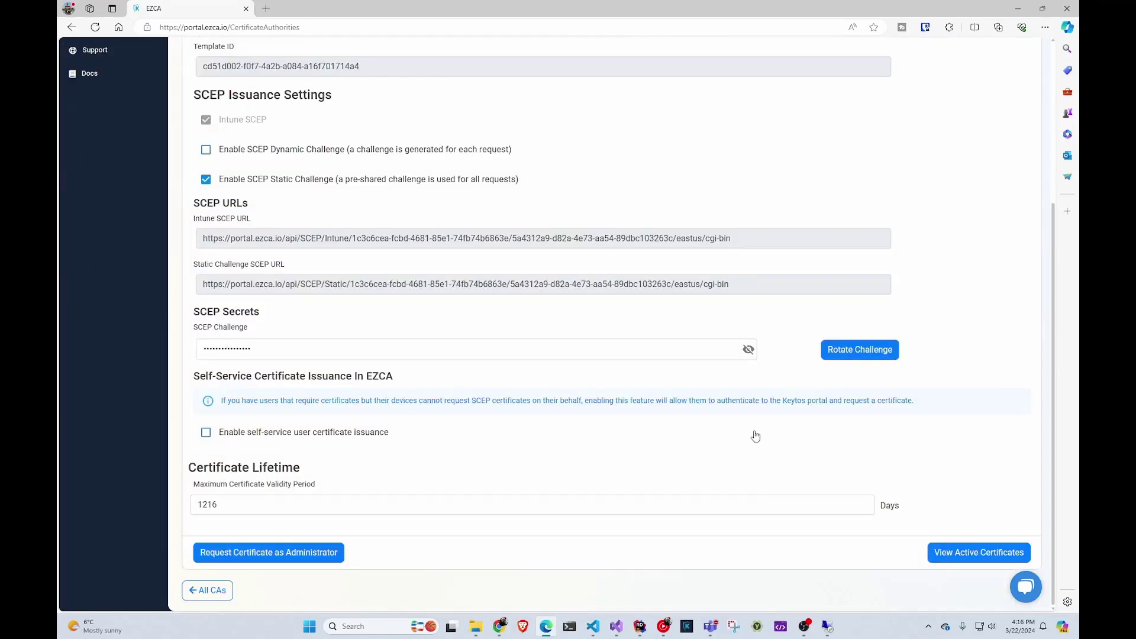
click(311, 288)
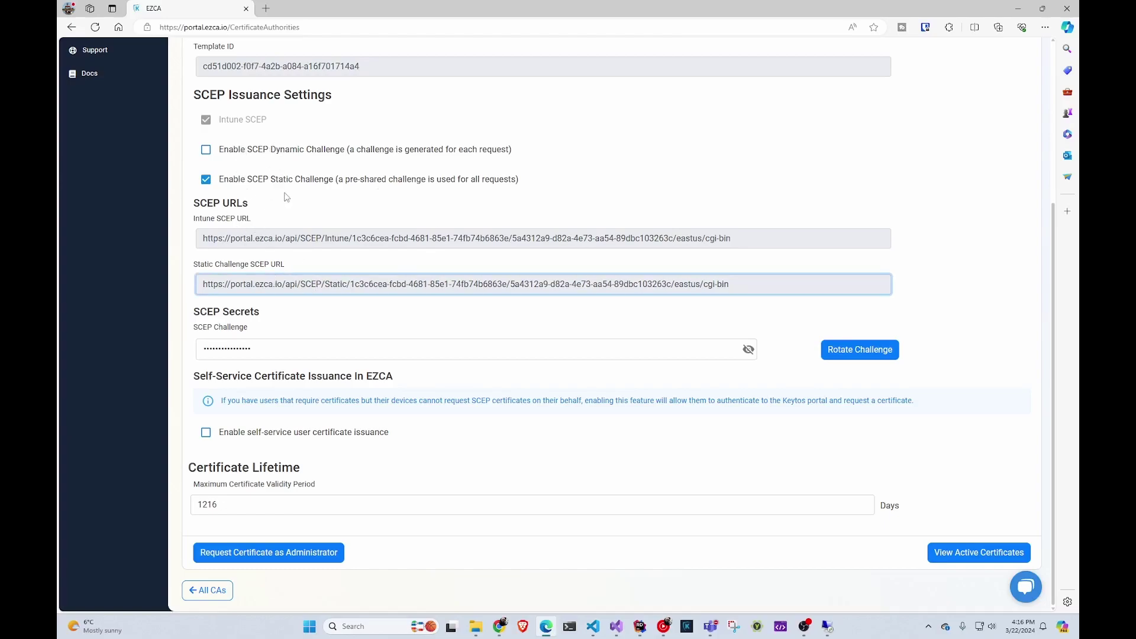
triple_click(287, 282)
key(ctrl+c)
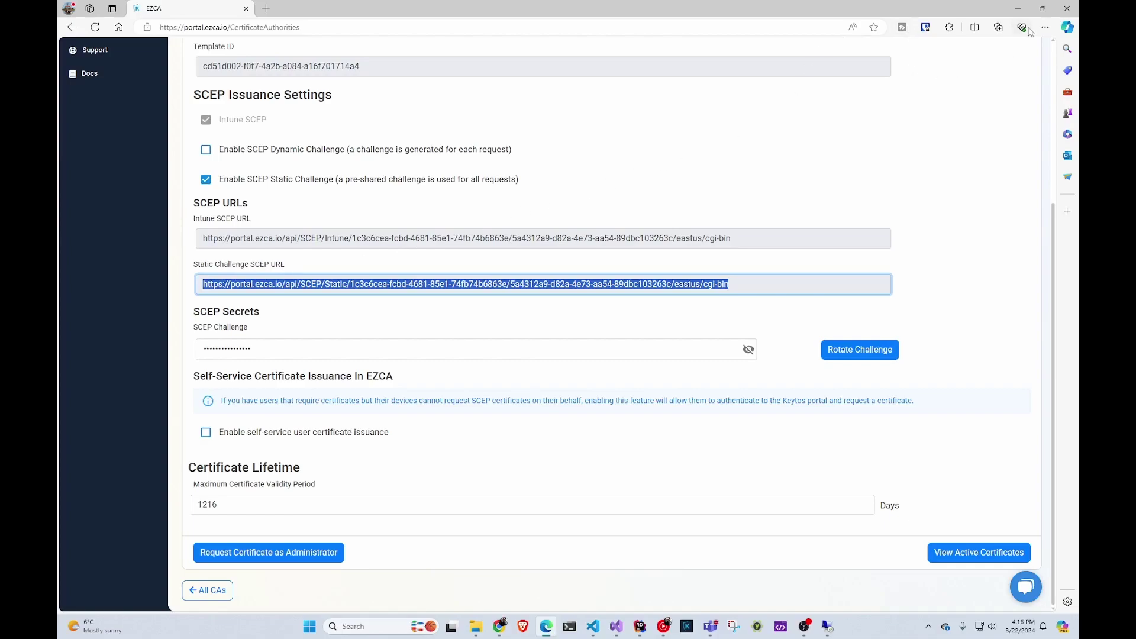
Paste the EZCA SCEP URL into the payload and name the instance JAMF Test
key(alt+Tab)
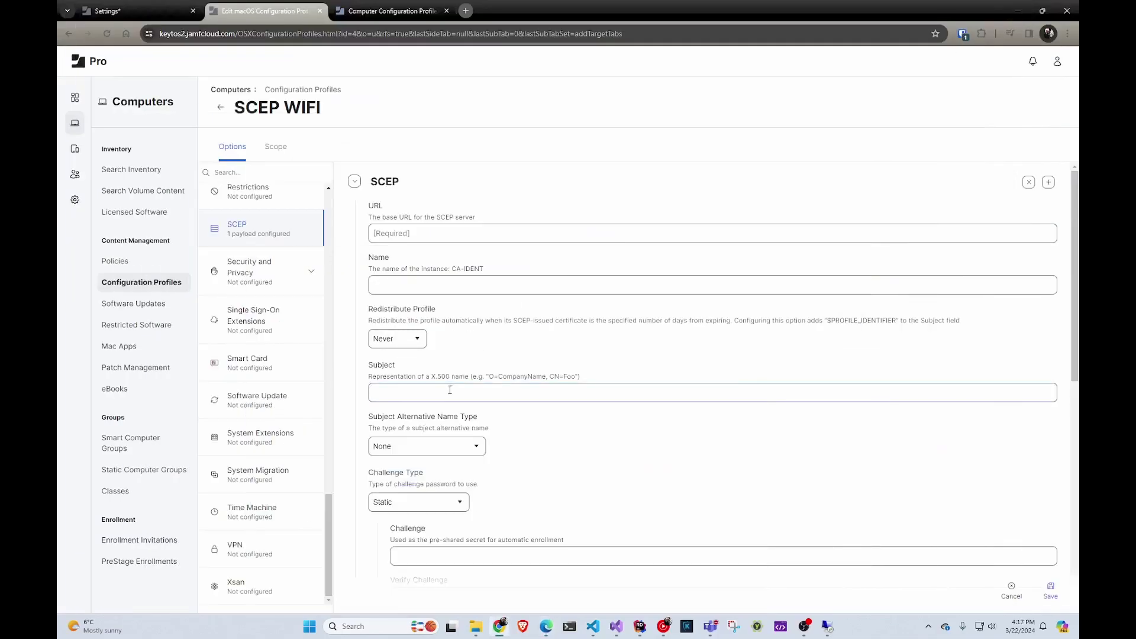
click(430, 234)
key(ctrl+v)
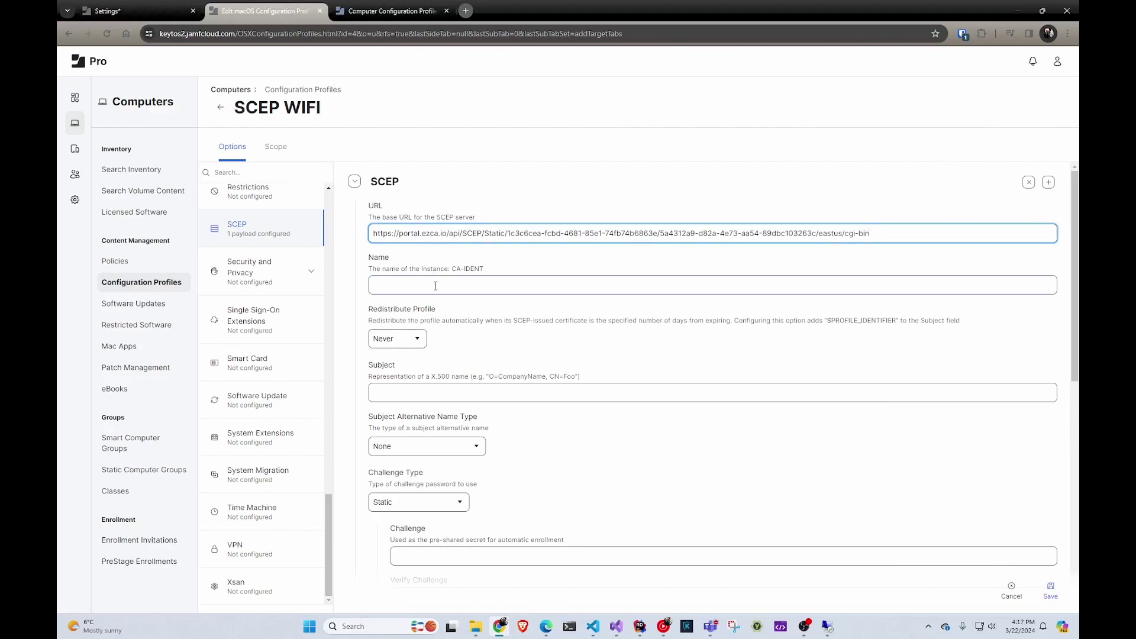
click(450, 284)
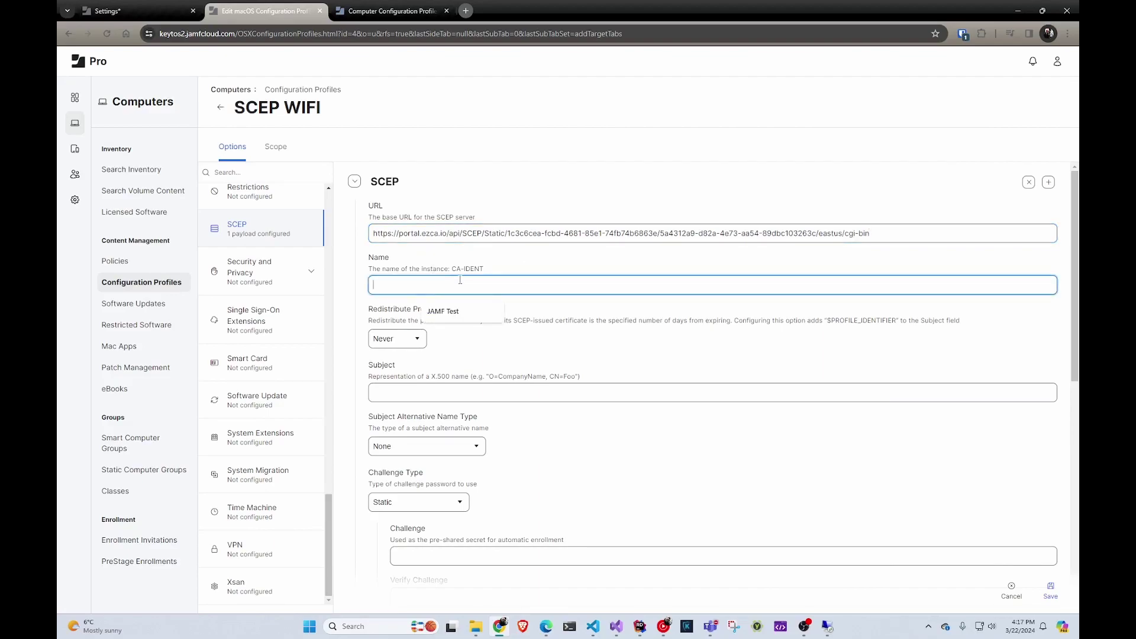
click(455, 309)
Set redistribution to 30 Days and fill the subject with the CN entry using $FULLNAME and $JSSID
scroll(450, 309, down, 2)
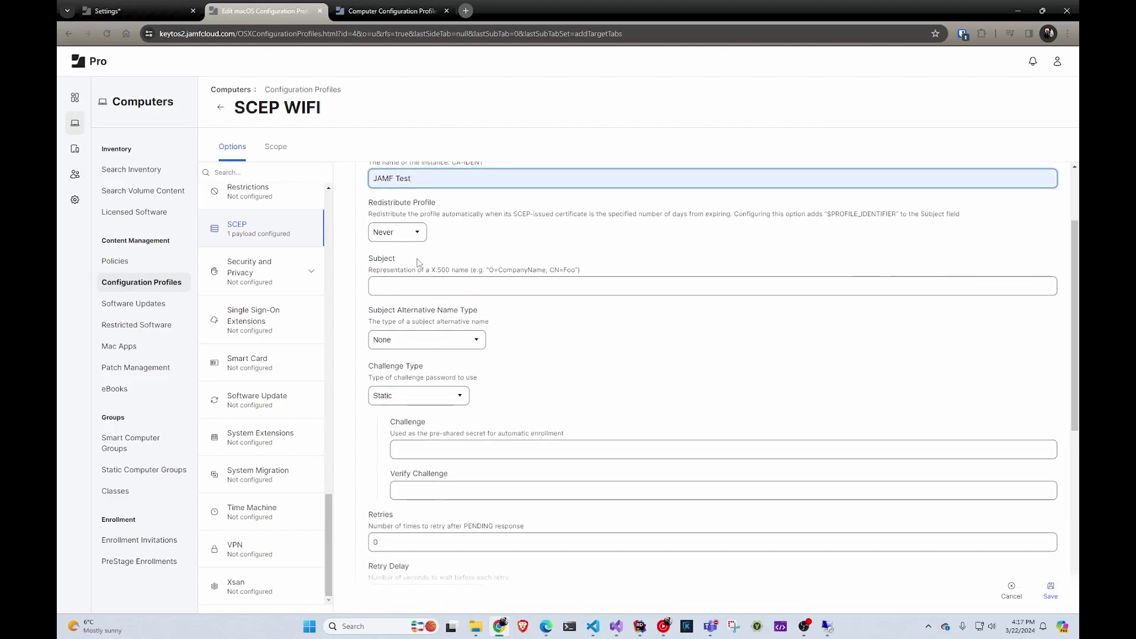
click(424, 233)
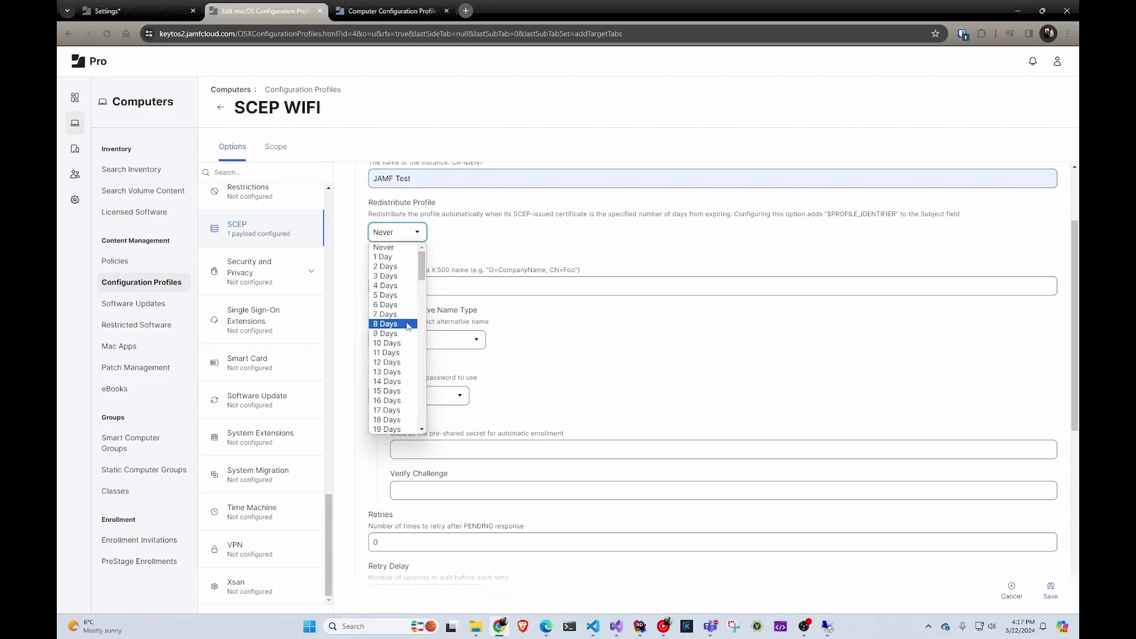
scroll(407, 323, down, 4)
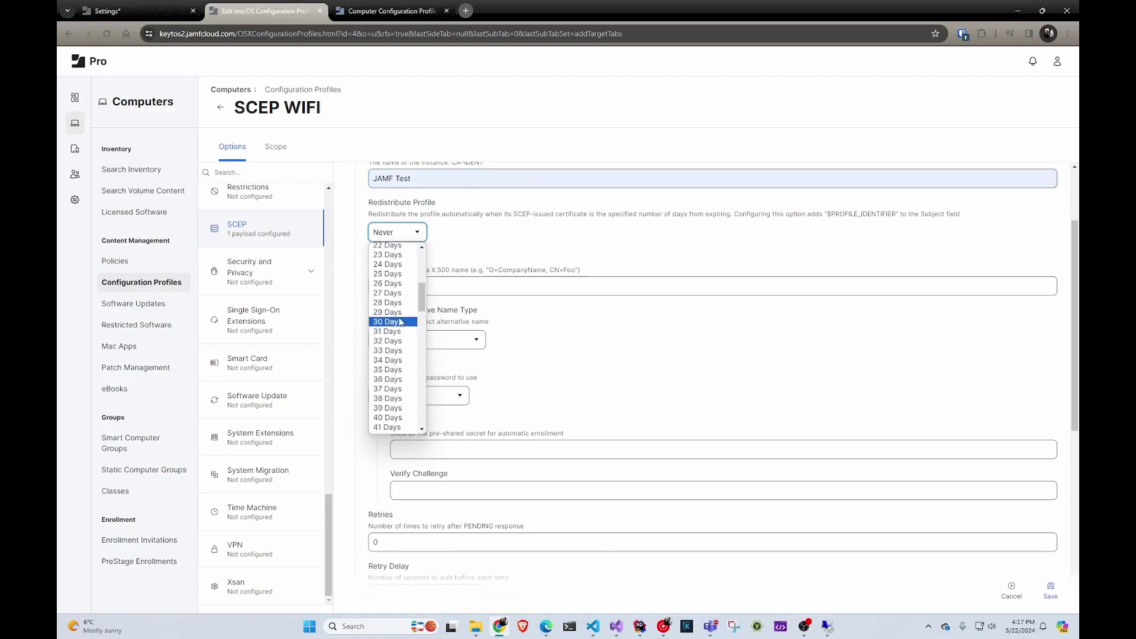
click(400, 321)
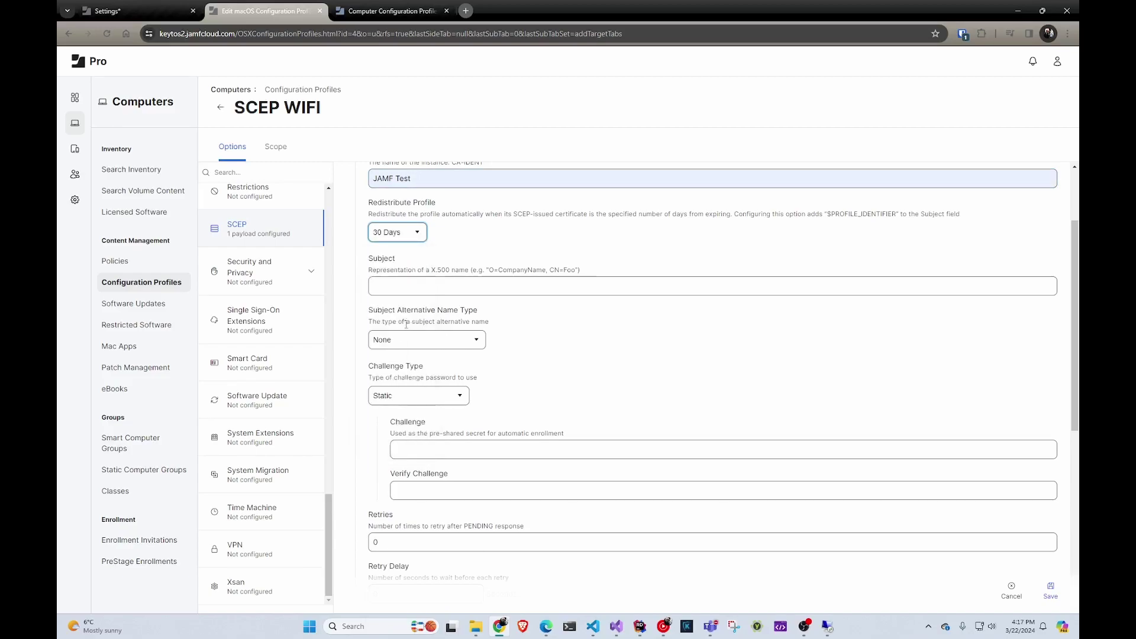
click(461, 282)
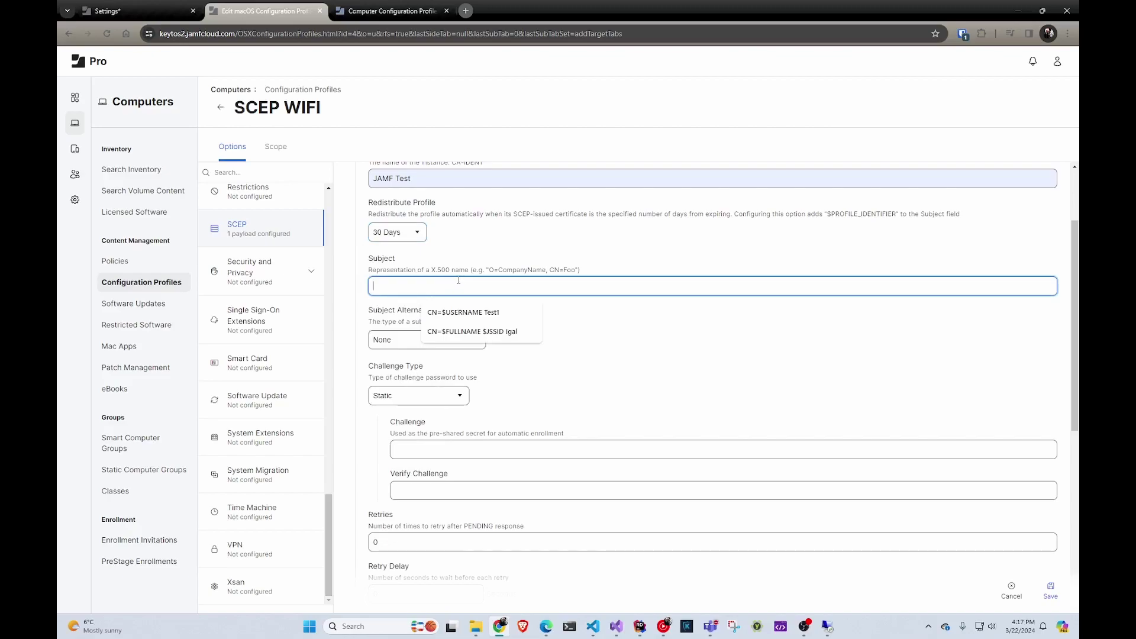
click(466, 332)
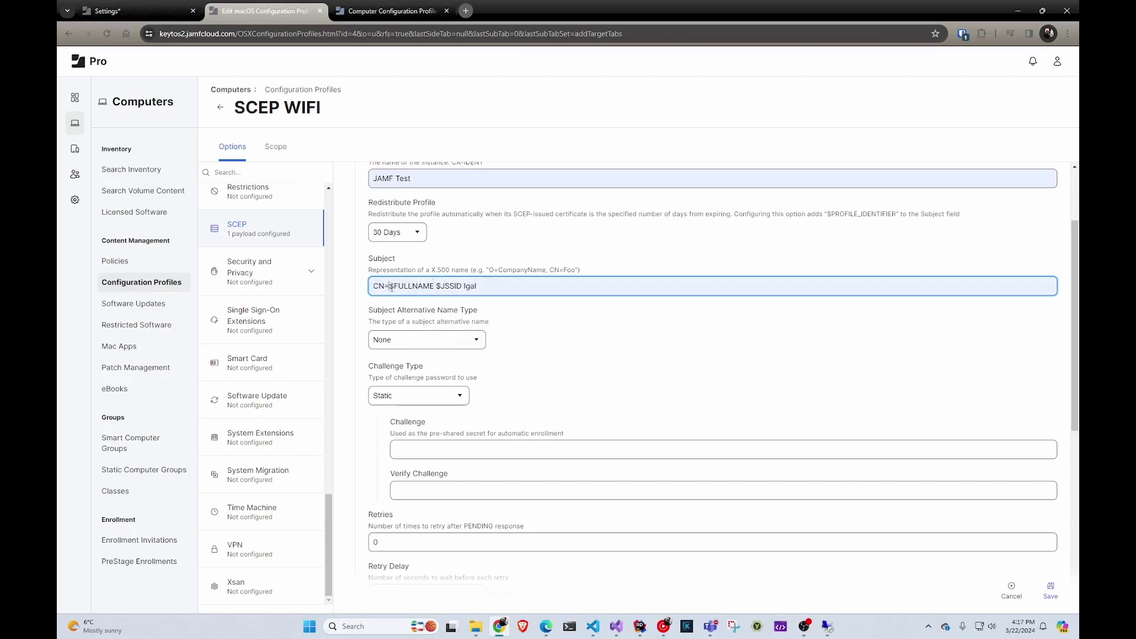
Look up $FULLNAME and $JSSID in the documentation's Payload Variables table, finding $JSSID means Jamf Pro ID
drag(390, 287, 433, 286)
click(391, 10)
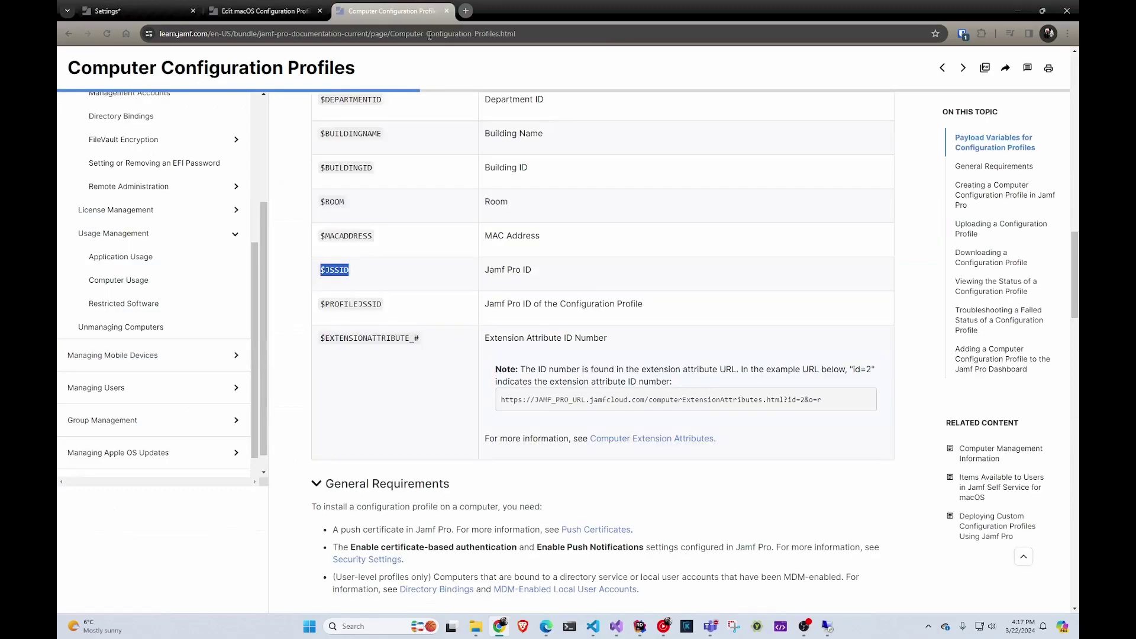
scroll(501, 363, up, 5)
scroll(501, 363, up, 2)
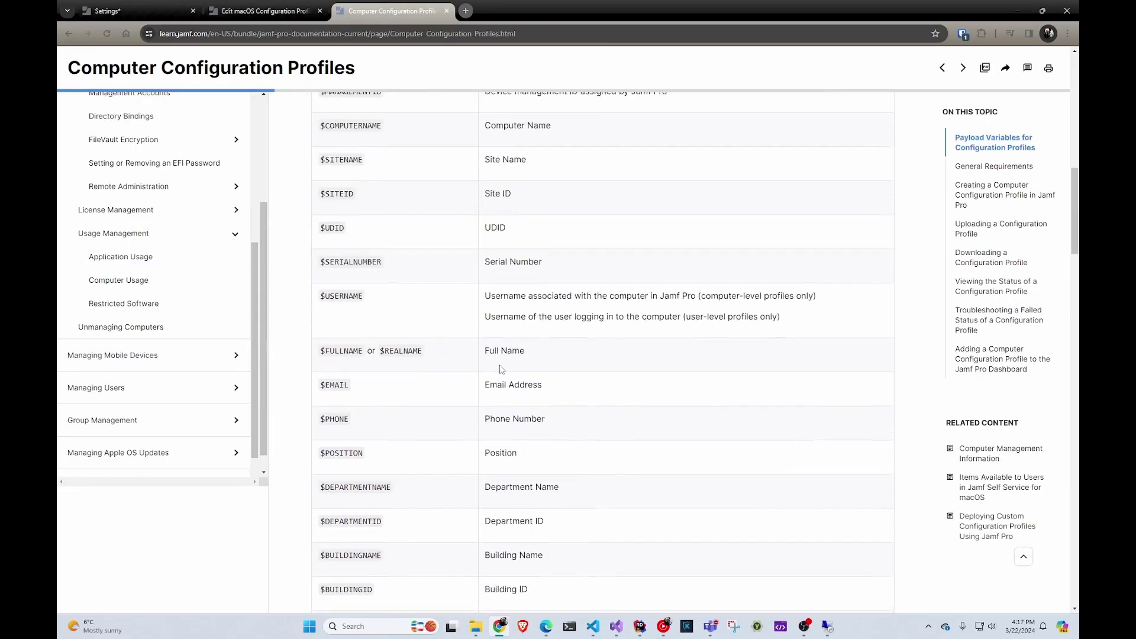
scroll(515, 379, down, 1)
scroll(534, 403, up, 4)
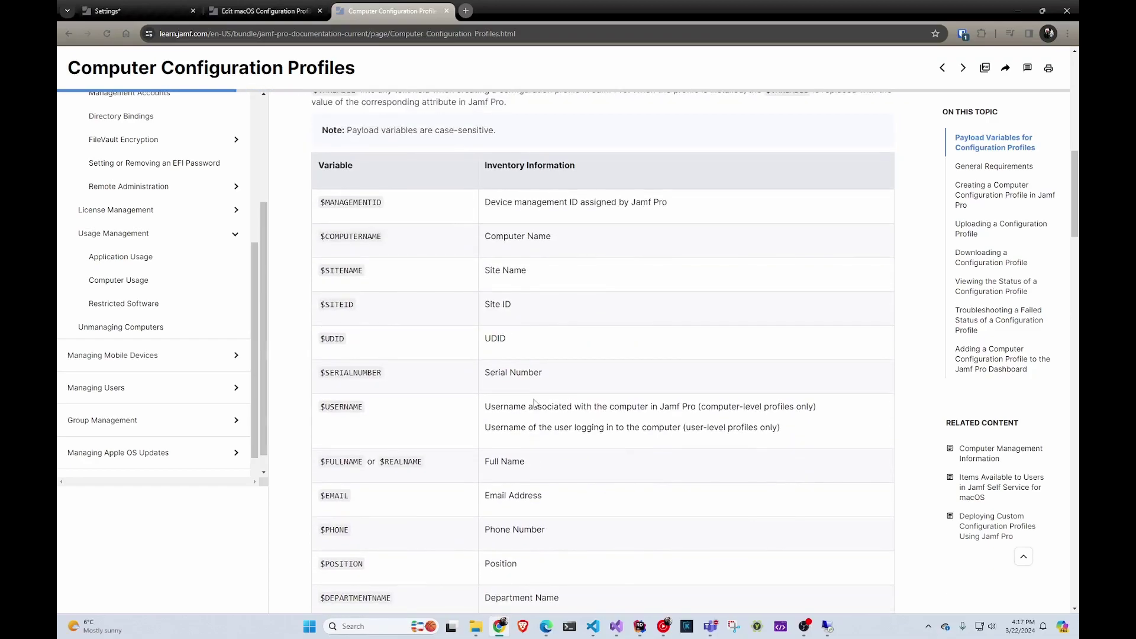
scroll(534, 404, down, 4)
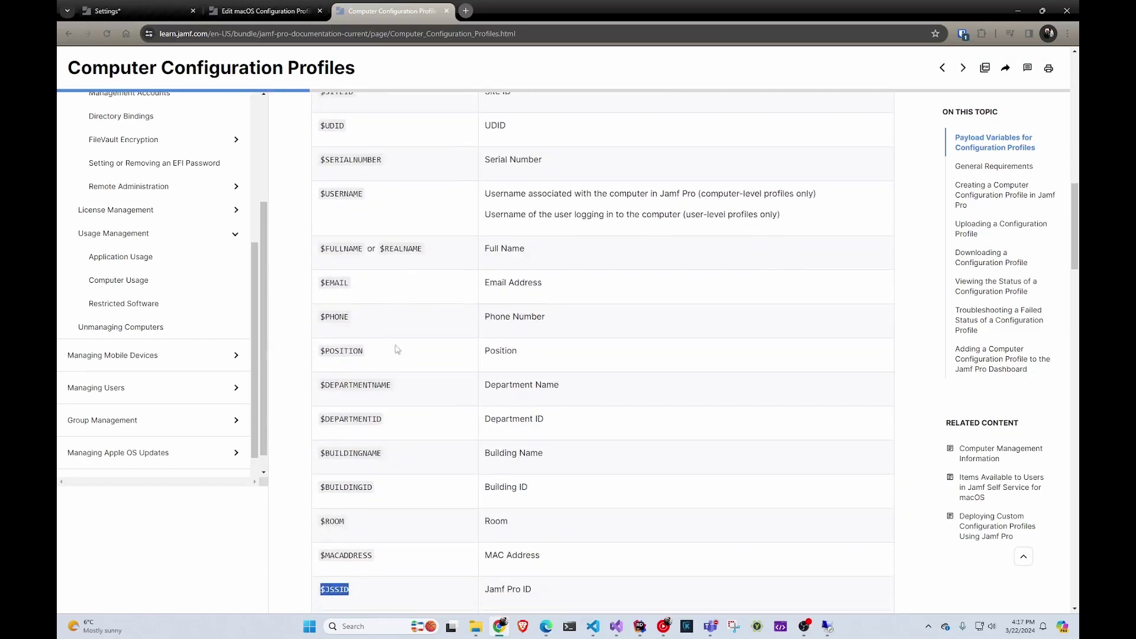
scroll(403, 372, down, 1)
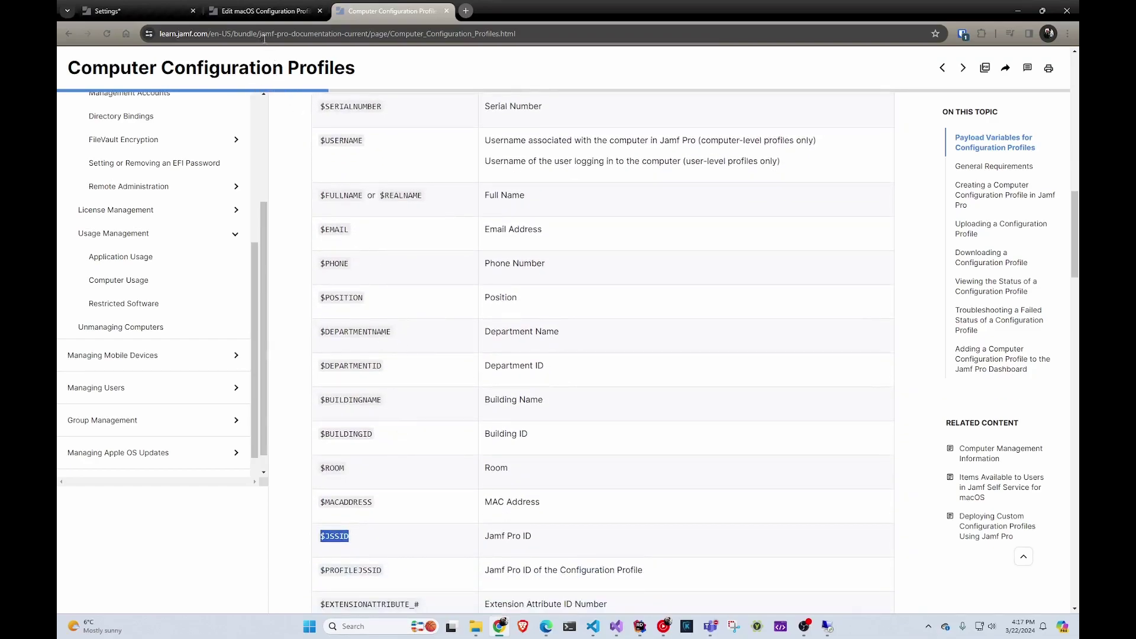
Trim the SCEP subject to CN= $JSSID Video by deleting $FULLNAME and the trailing name
click(261, 11)
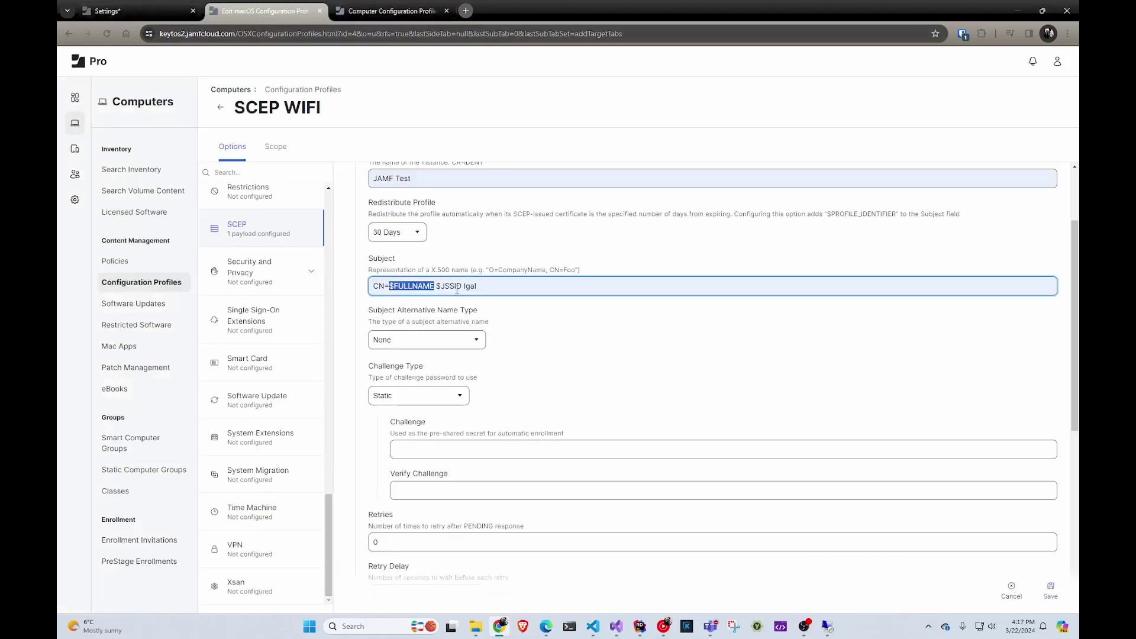
key(BackSpace)
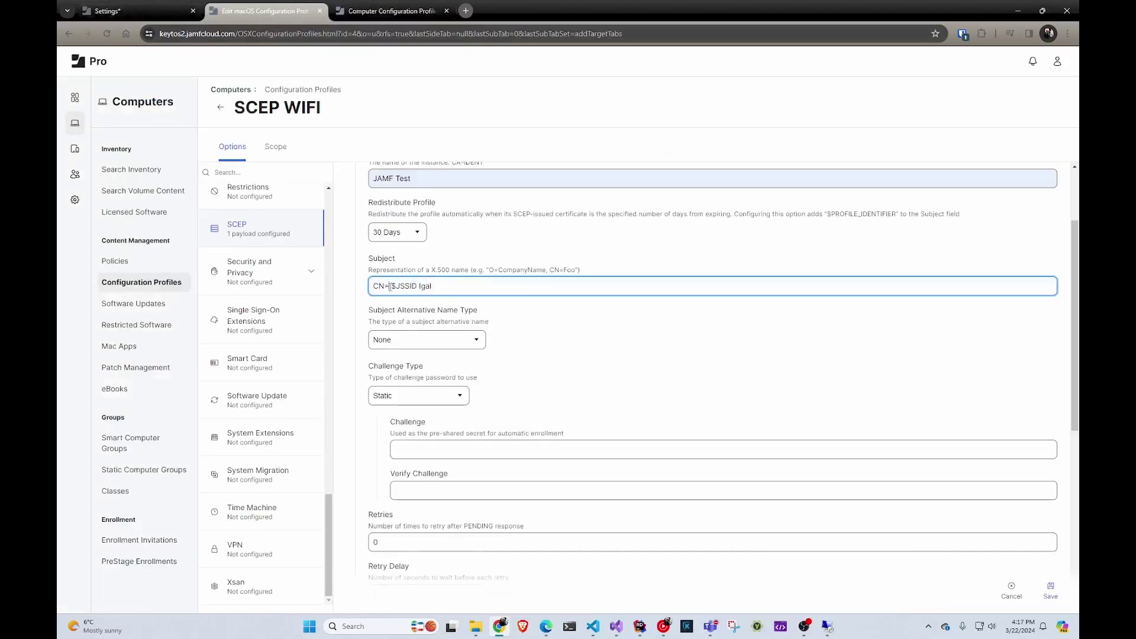
double_click(424, 287)
key(BackSpace)
Add an RFC 822 Name subject alternative name set to the security e-mail address
click(456, 341)
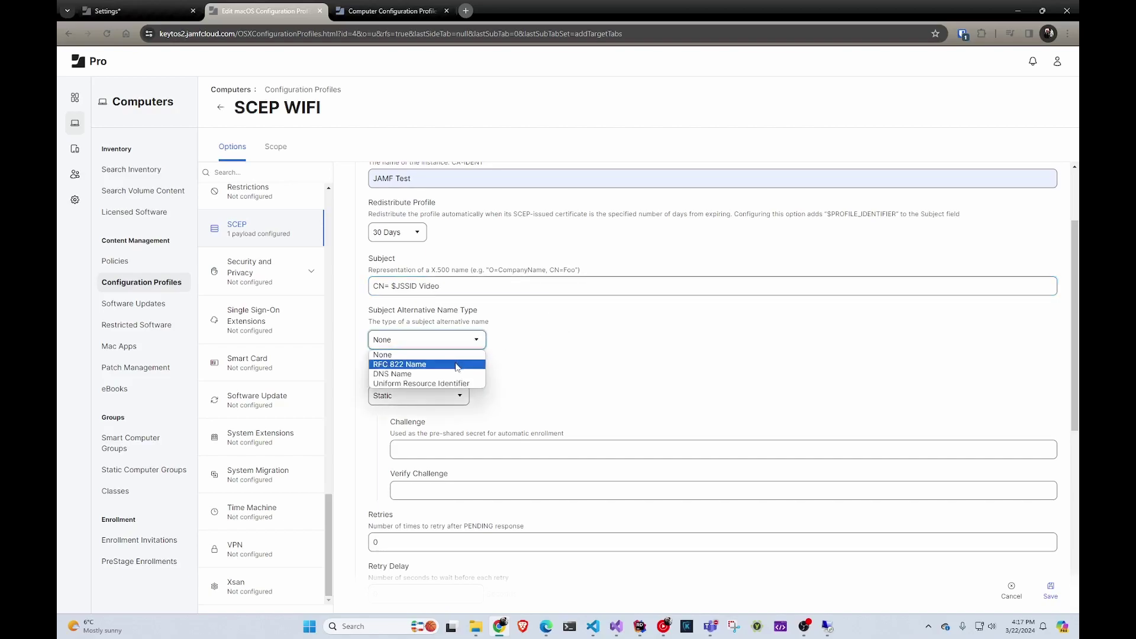
click(457, 364)
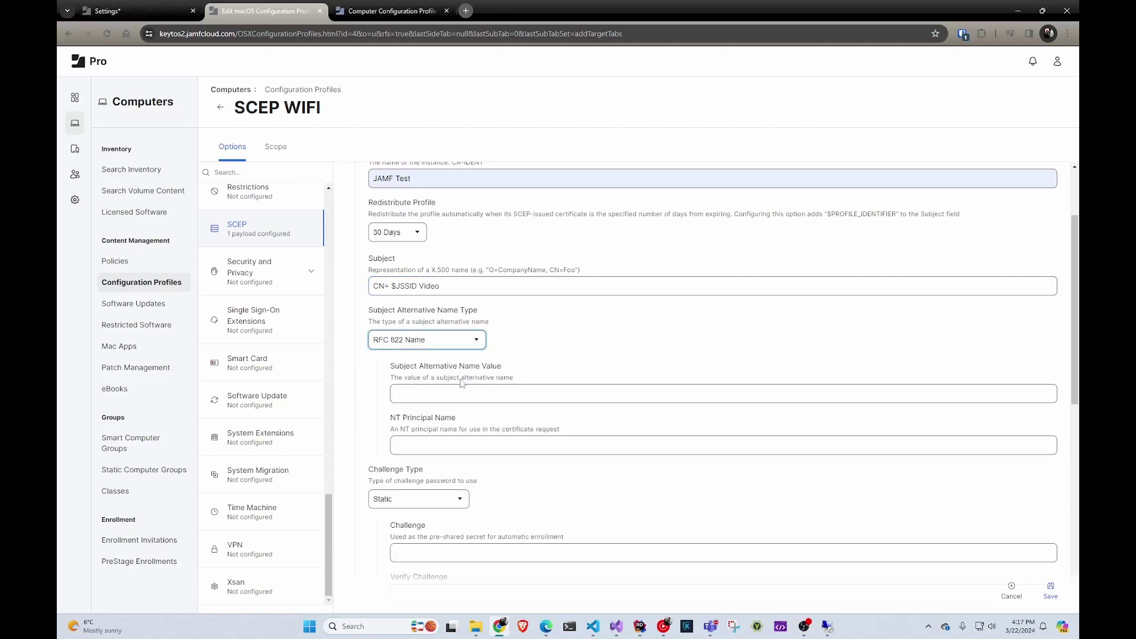
click(507, 394)
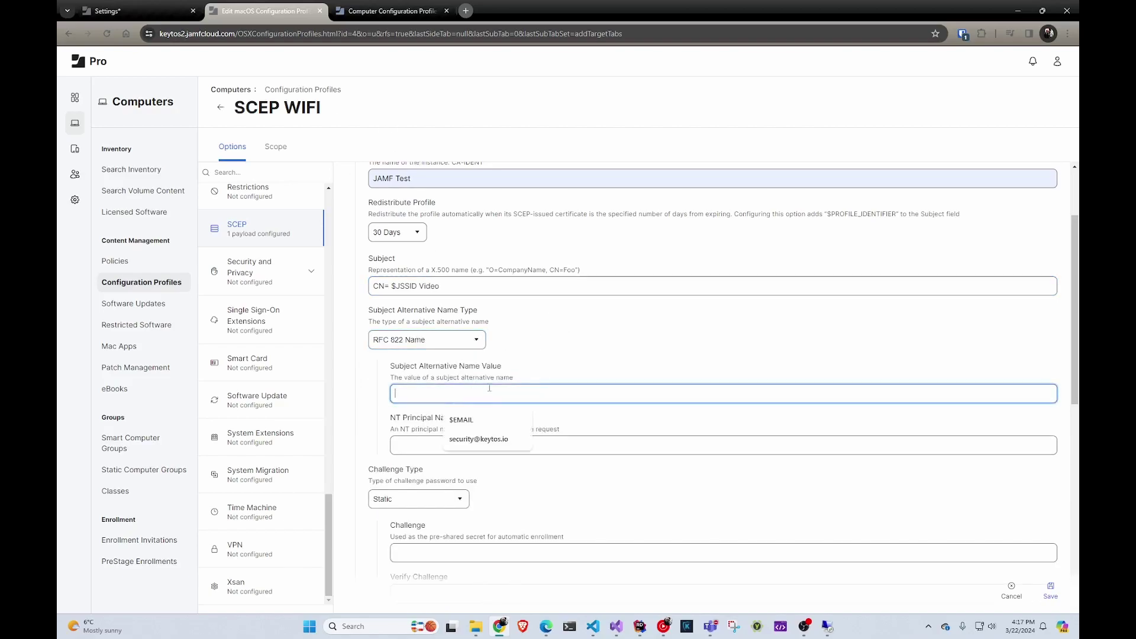
click(486, 439)
scroll(506, 416, down, 3)
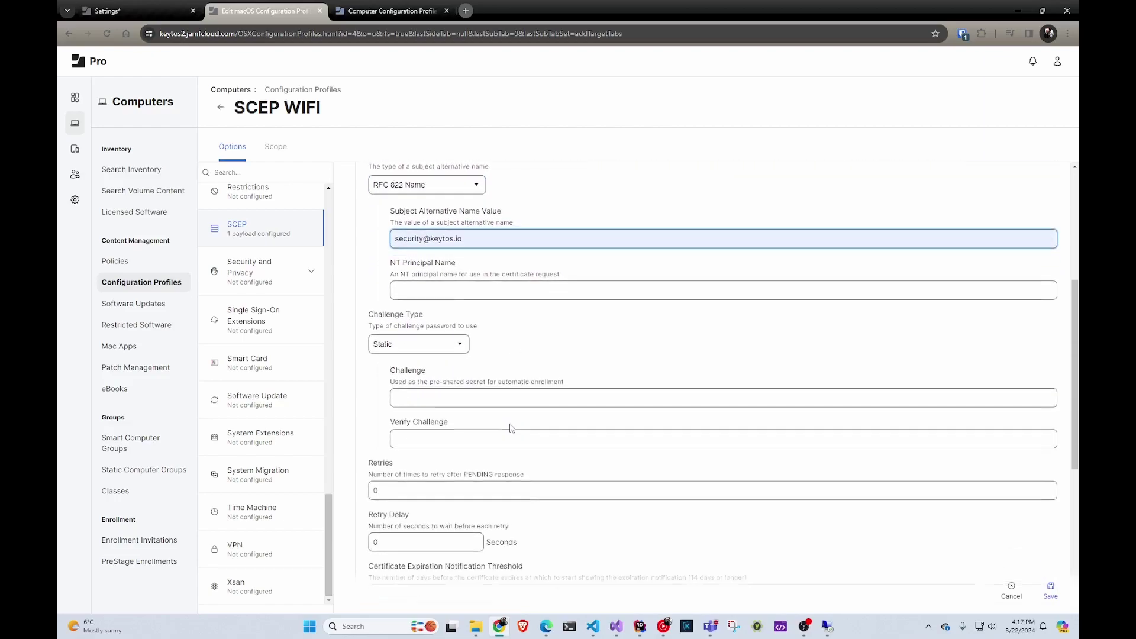
click(474, 394)
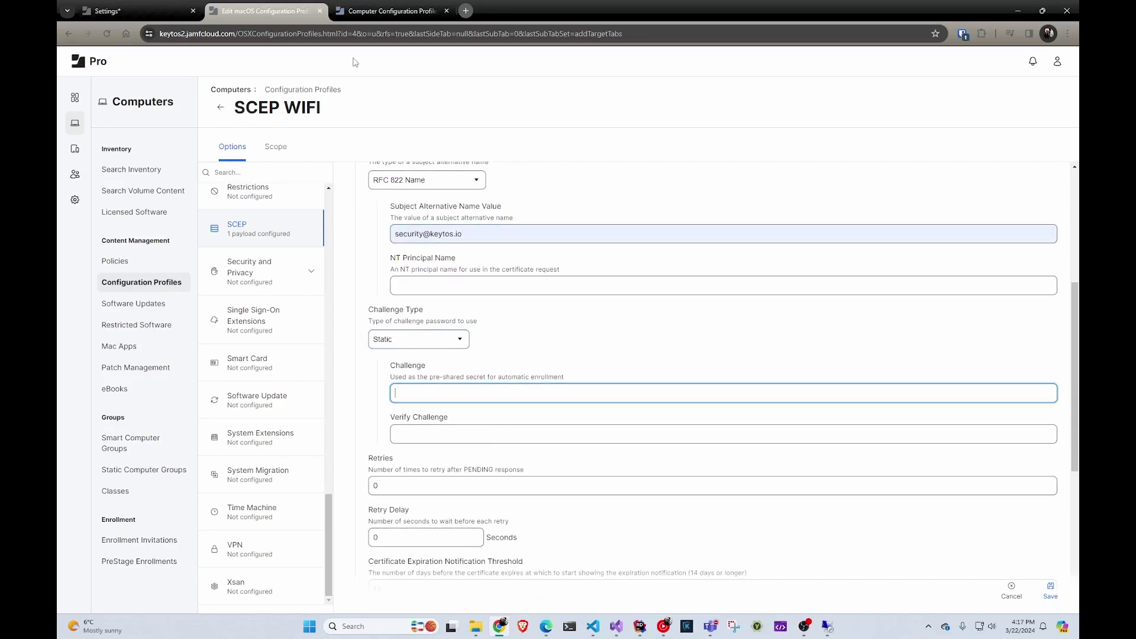
Rotate EZCA's static SCEP challenge and copy the new challenge value
click(546, 626)
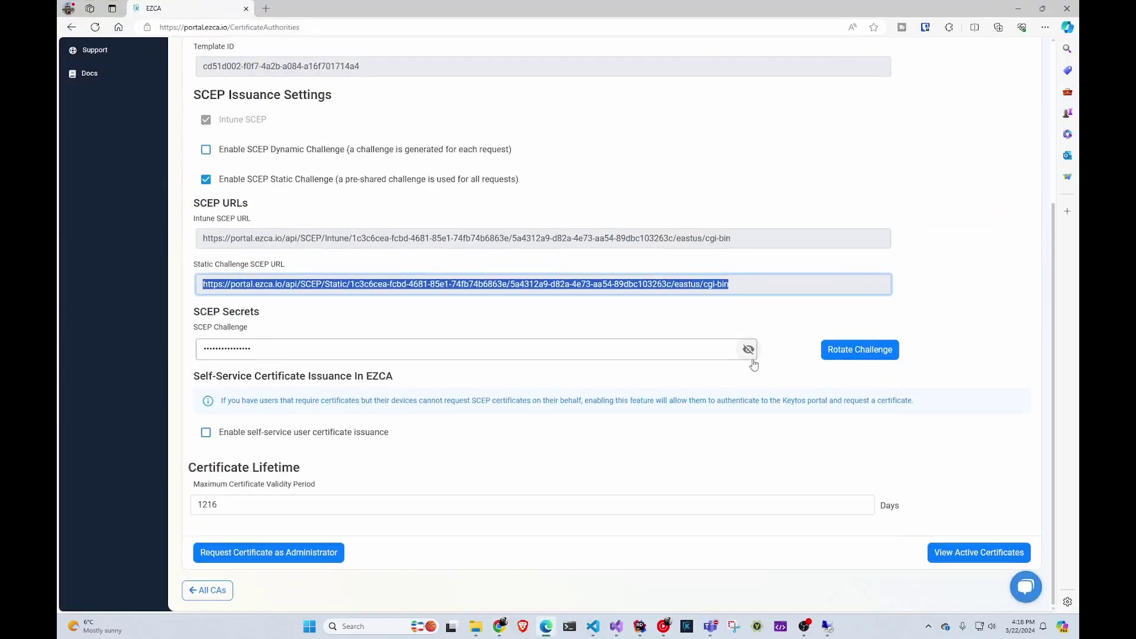
click(749, 350)
double_click(635, 350)
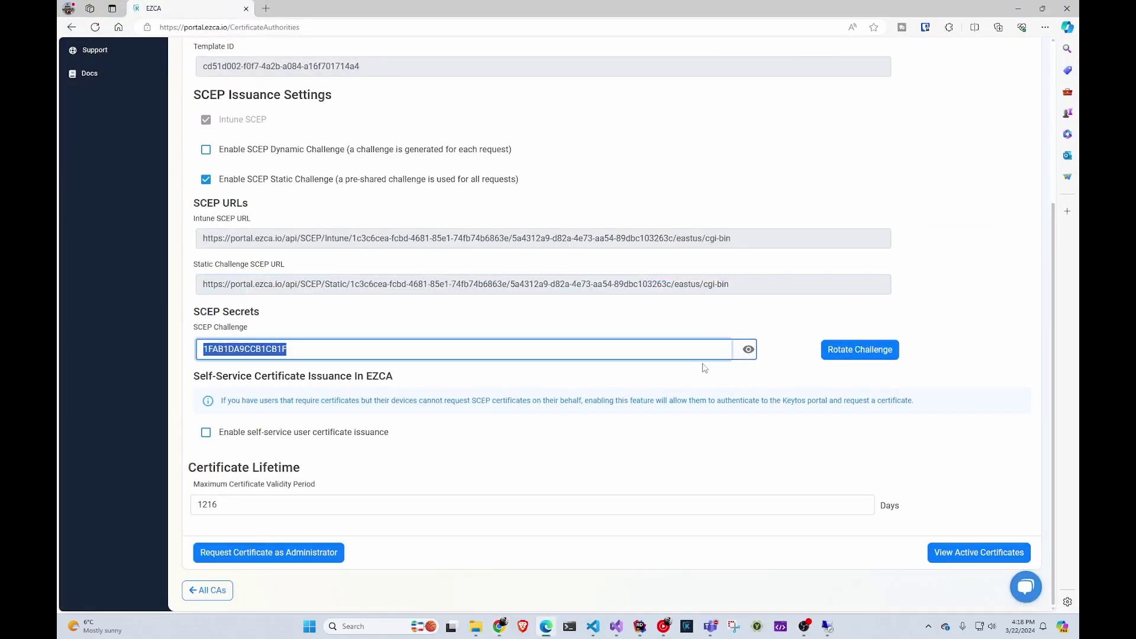
click(858, 355)
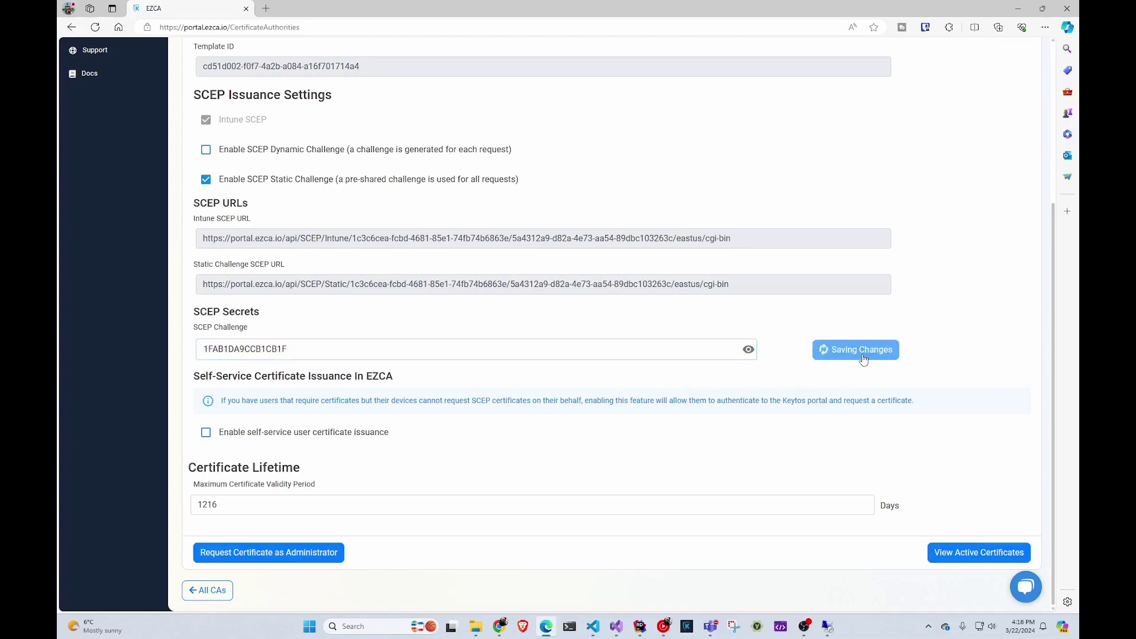
double_click(568, 349)
double_click(569, 349)
click(1018, 8)
Paste the new challenge into both Challenge and Verify Challenge
click(568, 398)
key(ctrl+v)
click(491, 427)
key(ctrl+v)
Set both Retries and Retry Delay to 12
scroll(473, 429, down, 2)
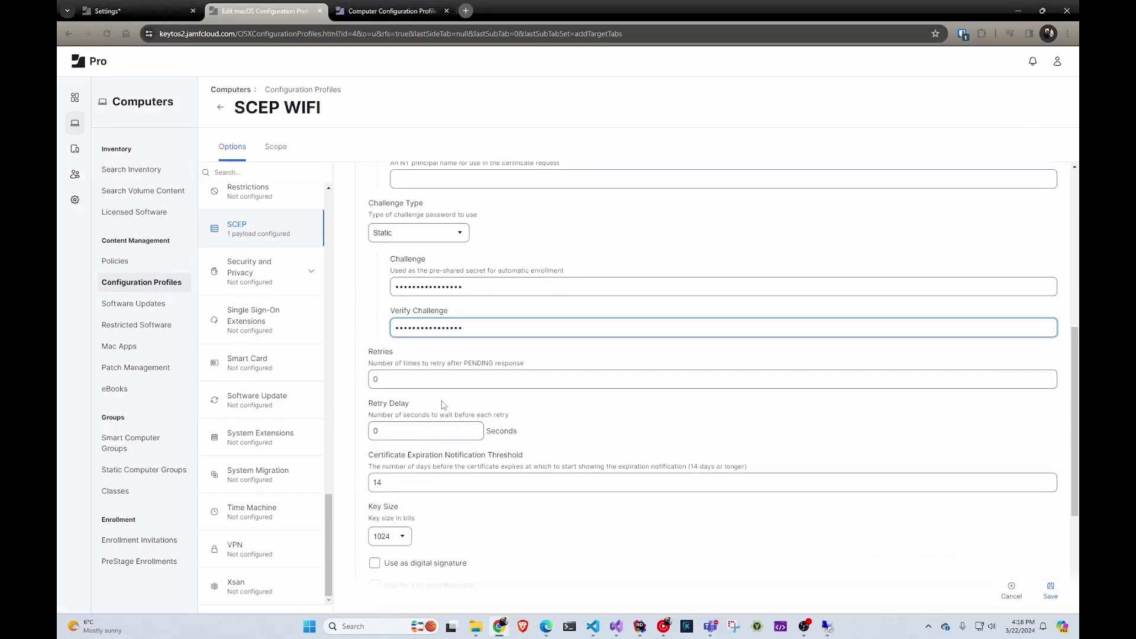
click(443, 385)
text(12)
click(448, 430)
text(12)
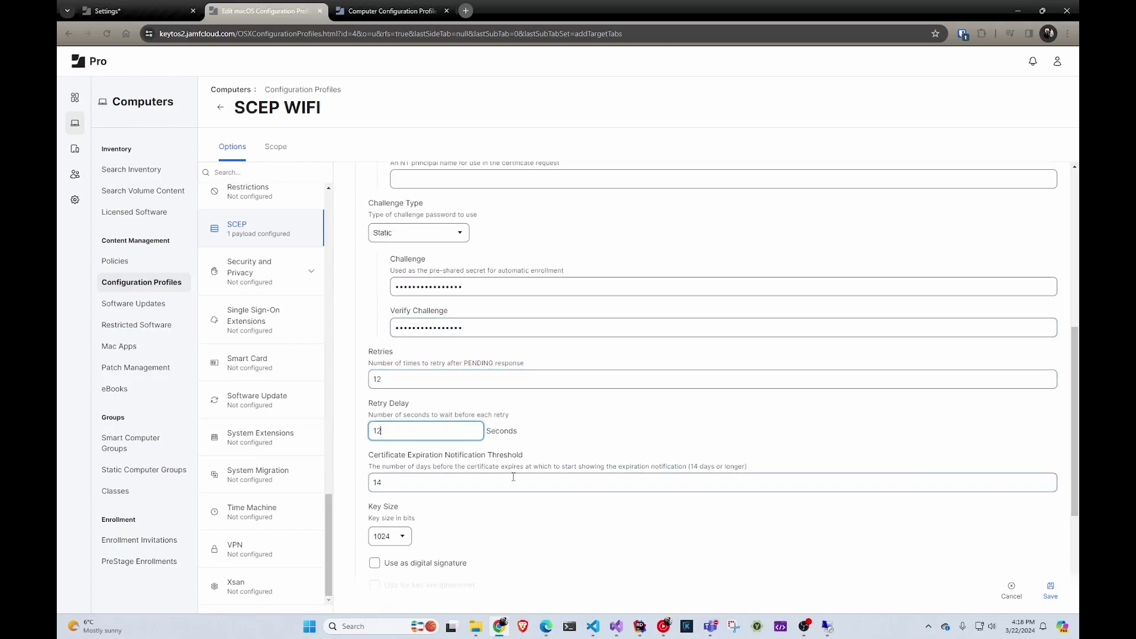
Use a 4096-bit key, enable digital signature and key encipherment, and allow all apps access
scroll(513, 474, down, 2)
scroll(527, 479, down, 2)
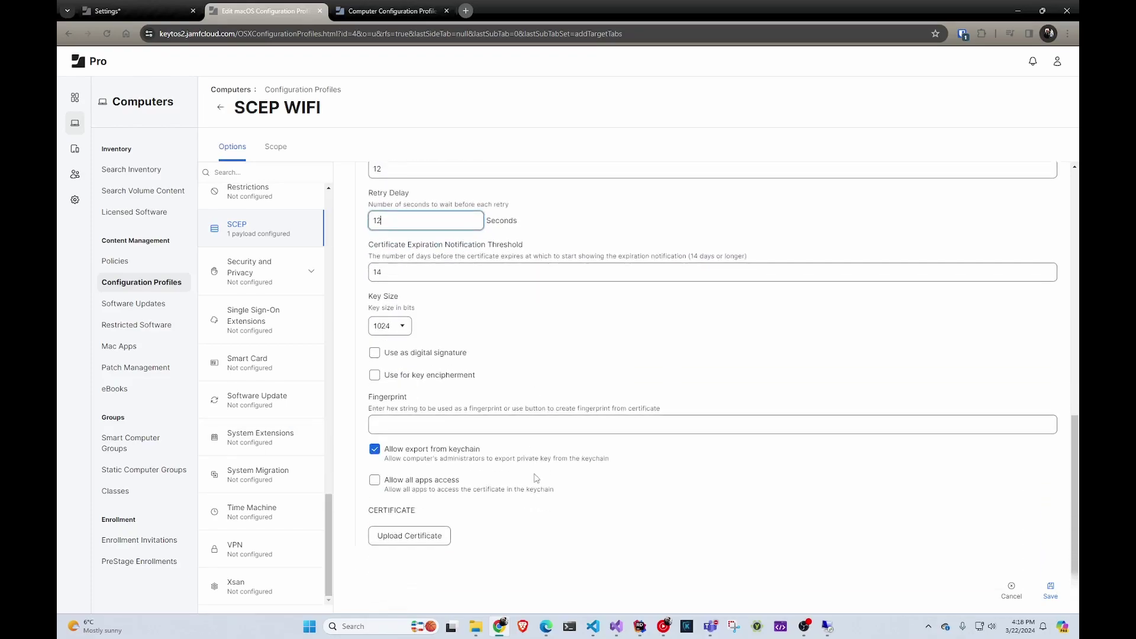
click(393, 326)
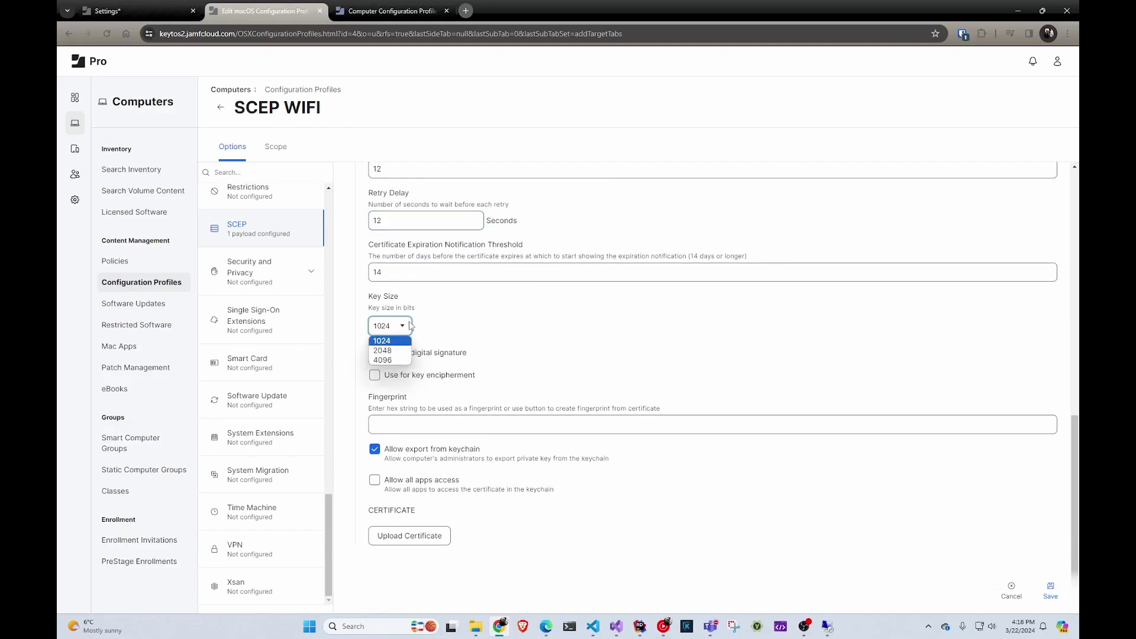
click(405, 361)
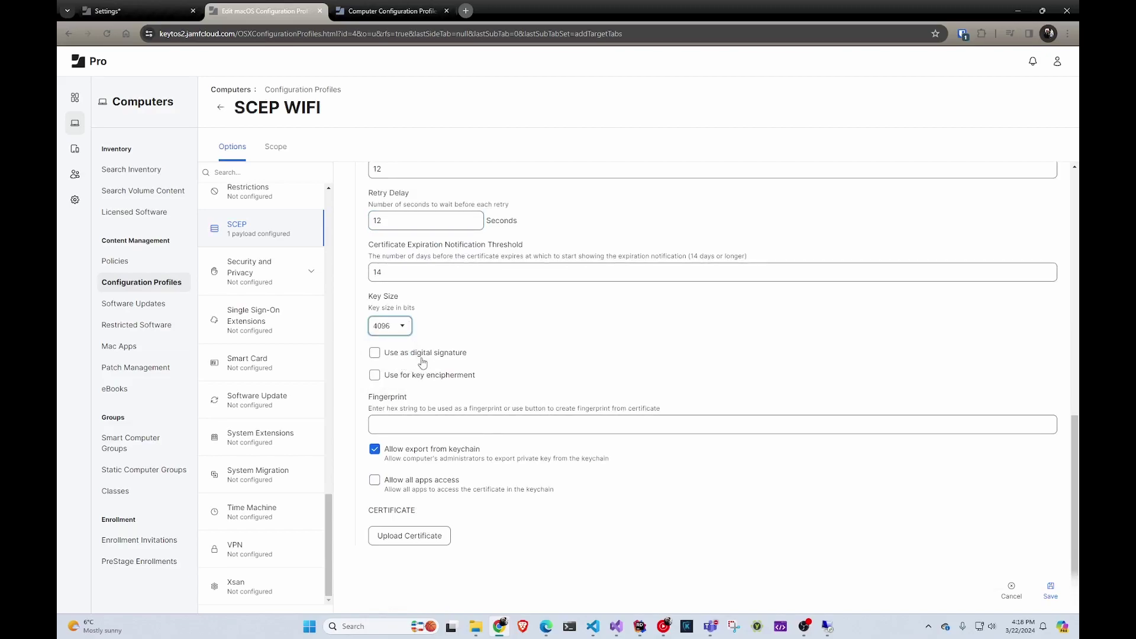
click(422, 355)
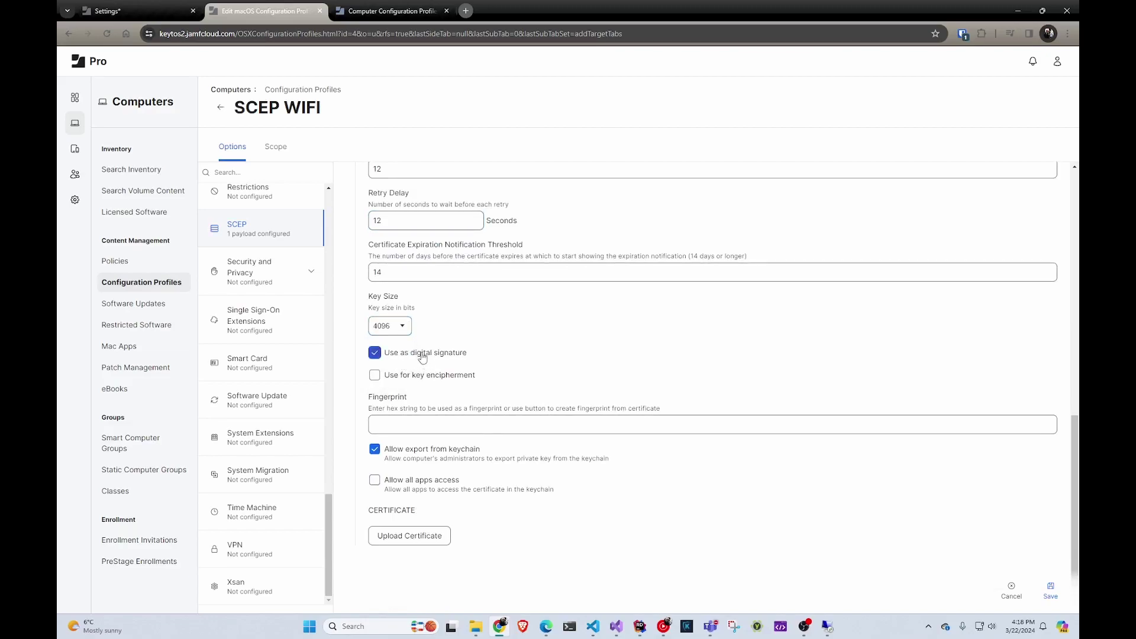
click(437, 382)
click(377, 481)
click(448, 424)
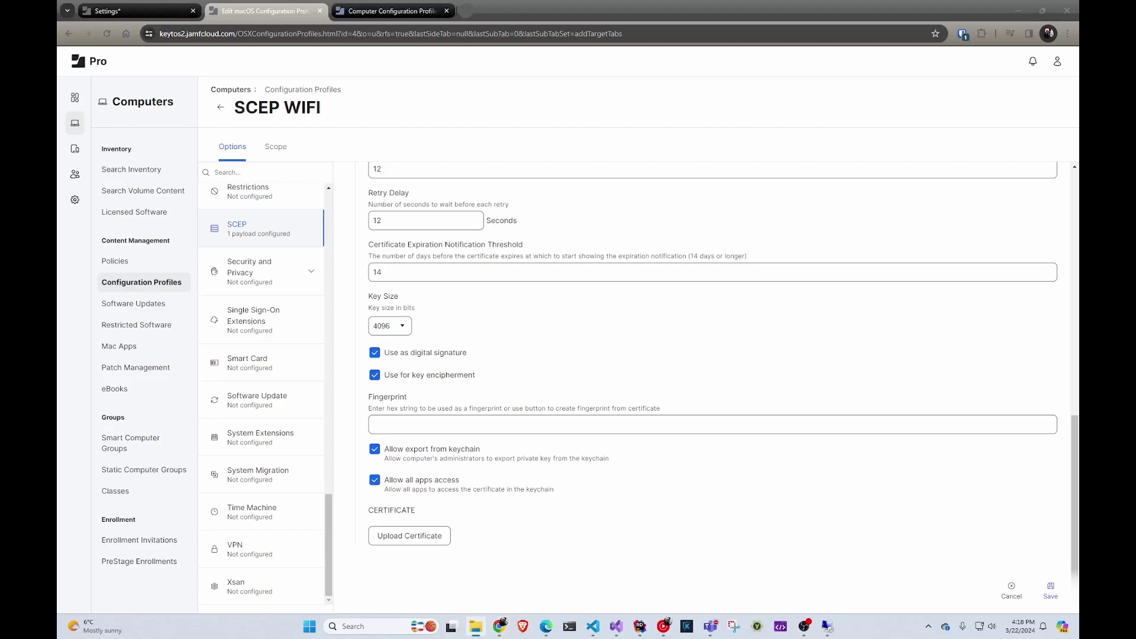
Check the certificate's Subject Key Identifier and Thumbprint in its details
click(111, 35)
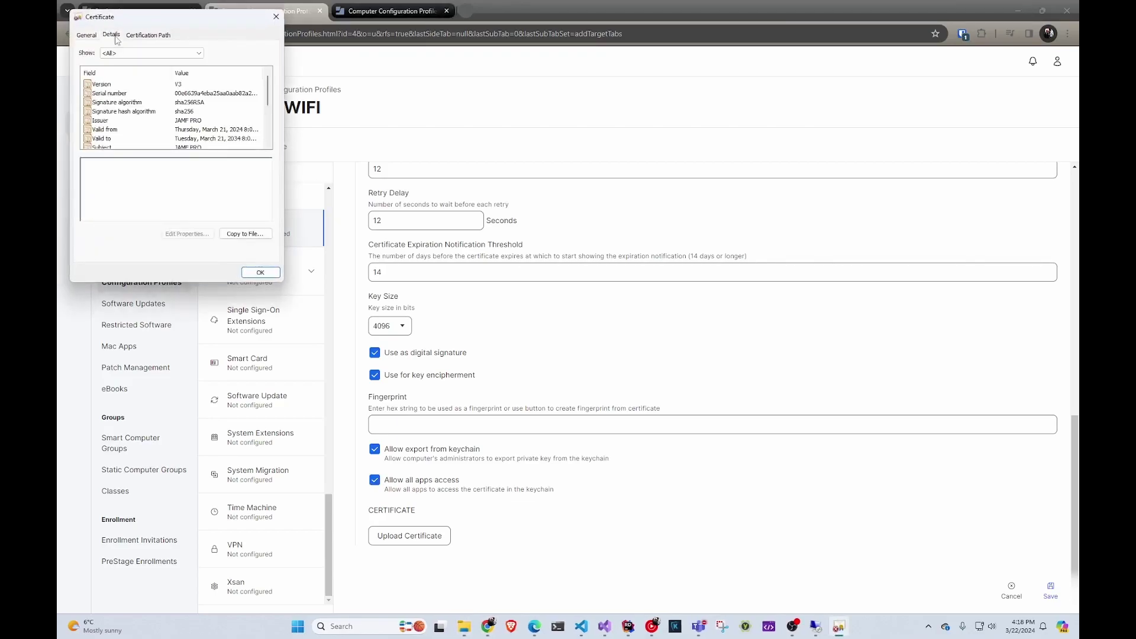
scroll(175, 102, down, 3)
click(188, 102)
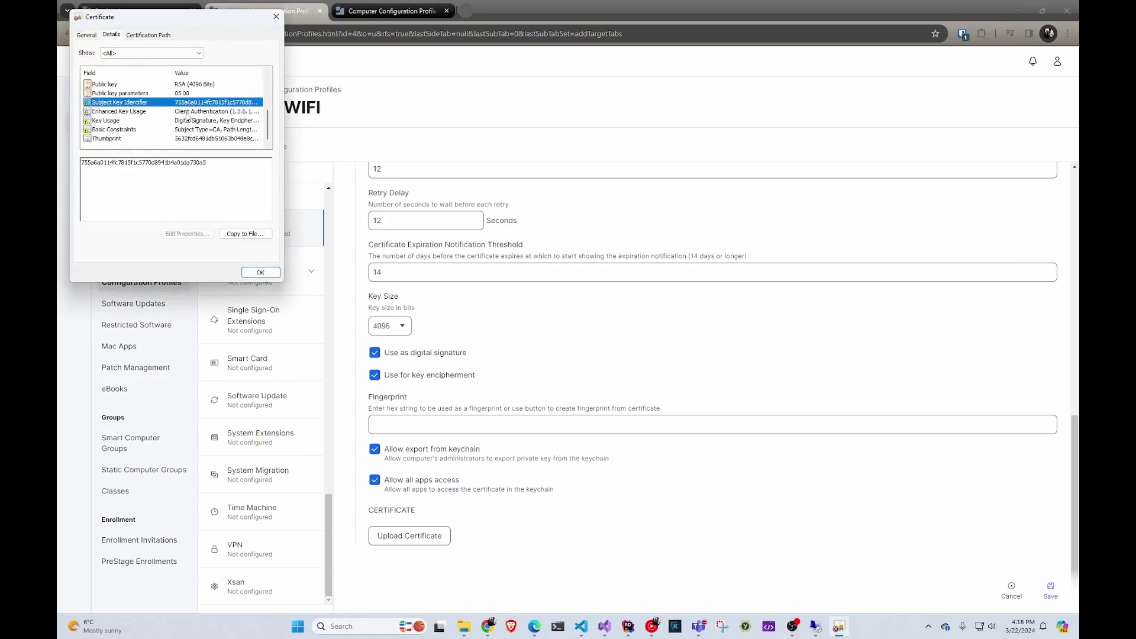
click(171, 138)
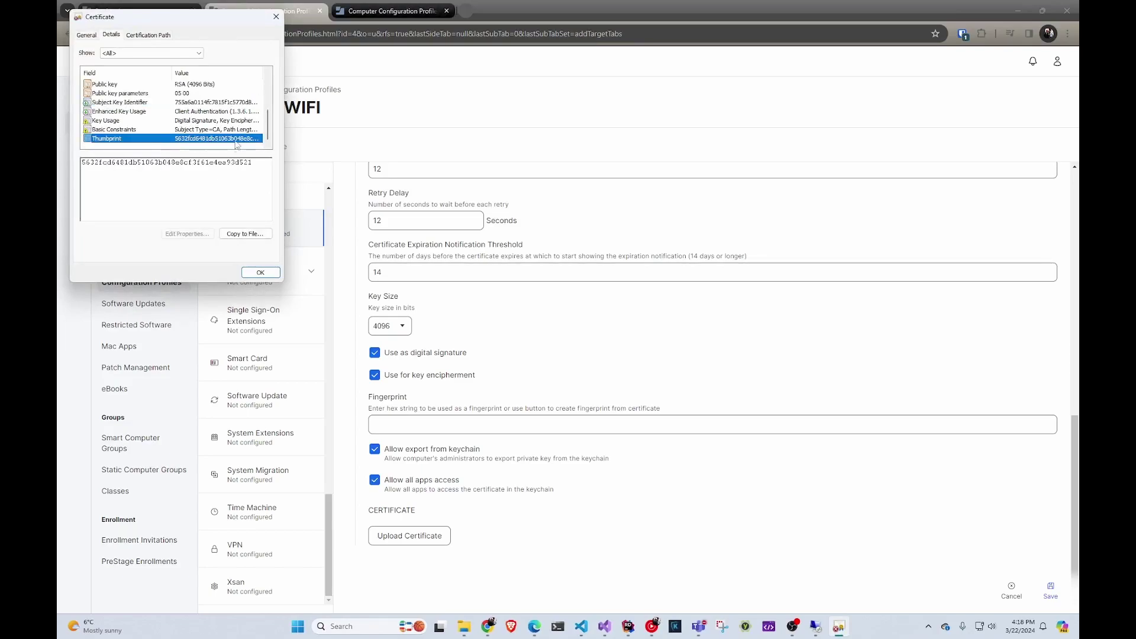
click(276, 16)
Upload the JAMF PRO.cer certificate to the SCEP payload
click(445, 536)
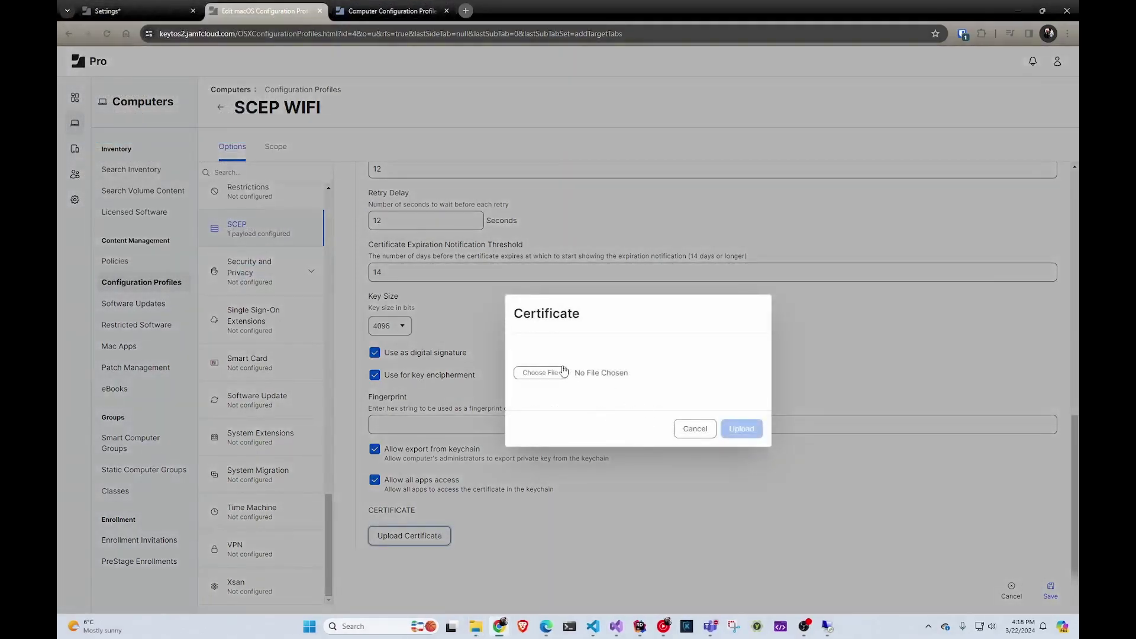
click(545, 371)
click(254, 134)
click(470, 302)
click(740, 429)
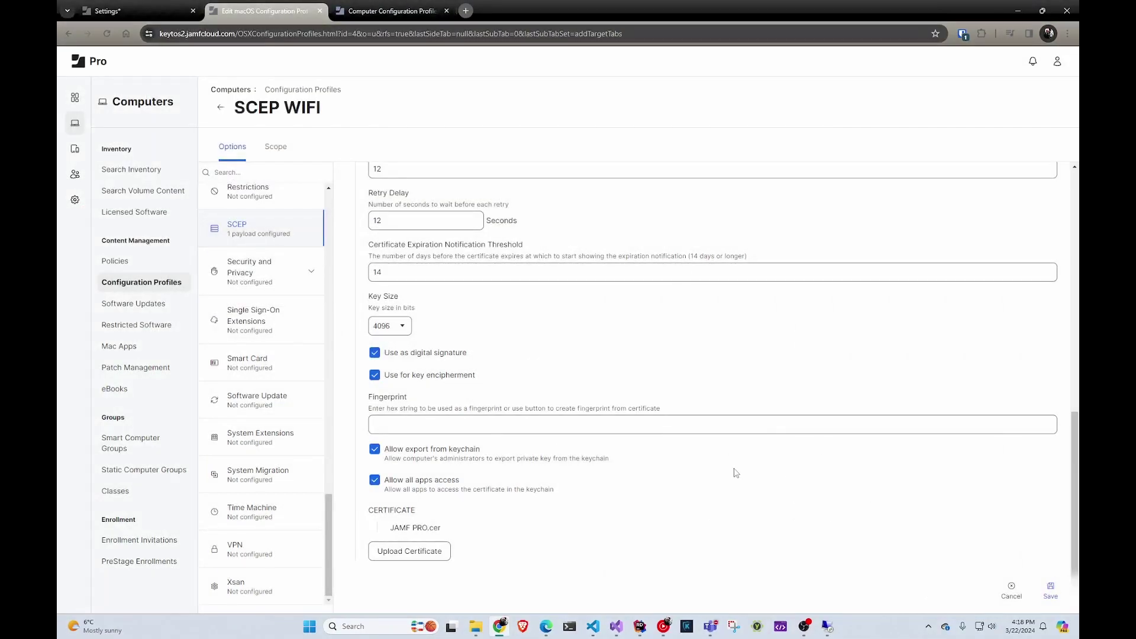
scroll(820, 528, up, 10)
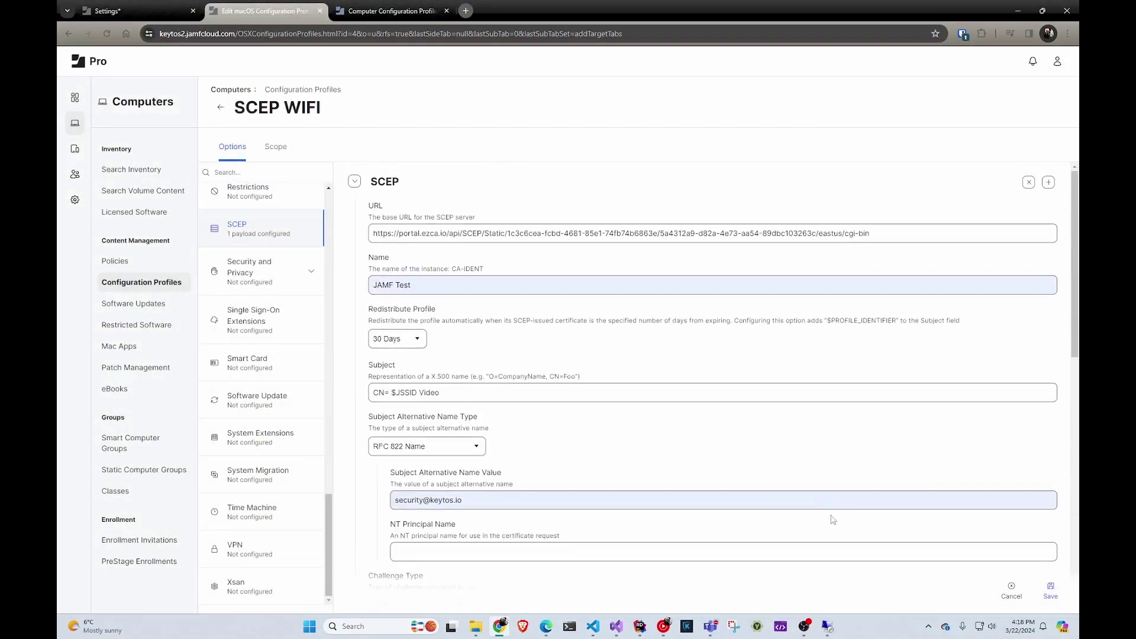
scroll(852, 520, down, 3)
scroll(852, 520, down, 4)
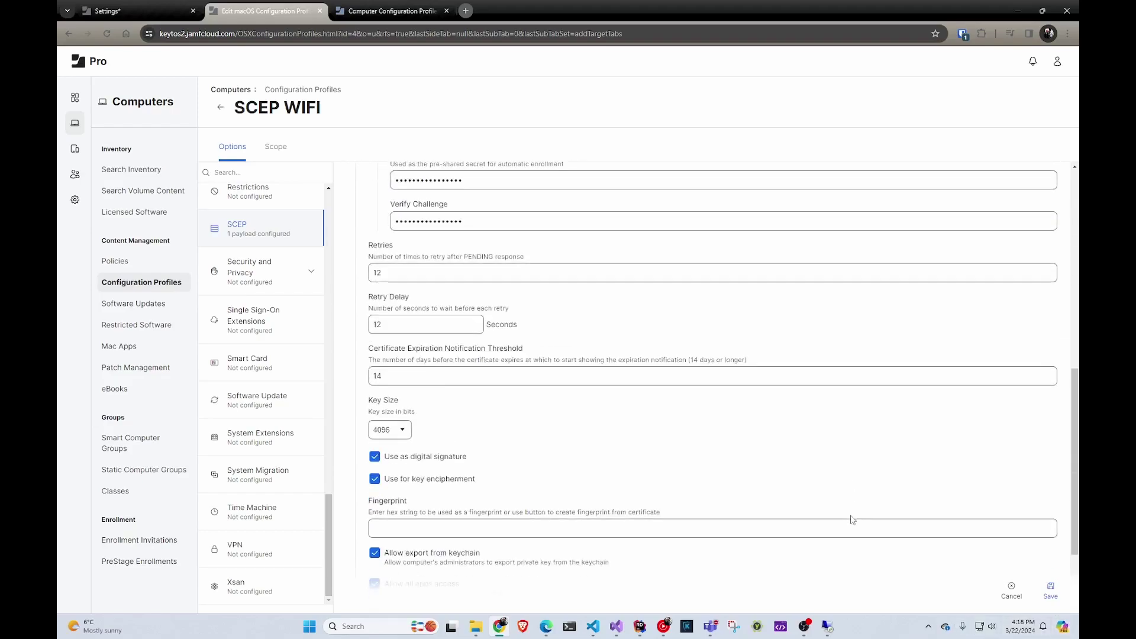
Save the SCEP WIFI profile and set its scope's Target Computers to All Computers
click(1051, 590)
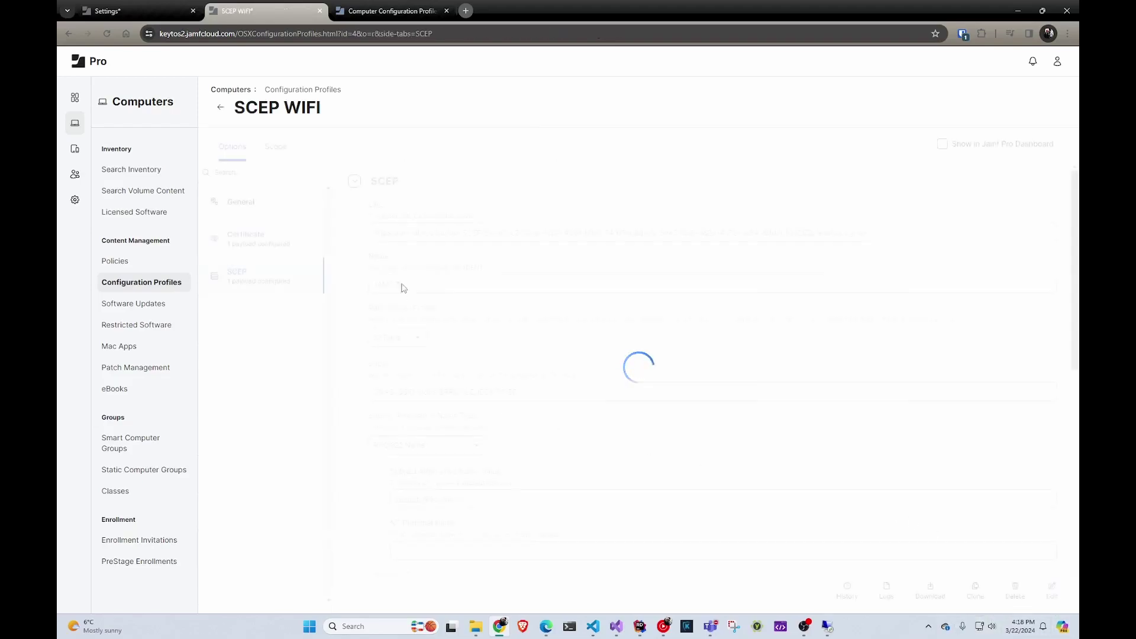
click(281, 149)
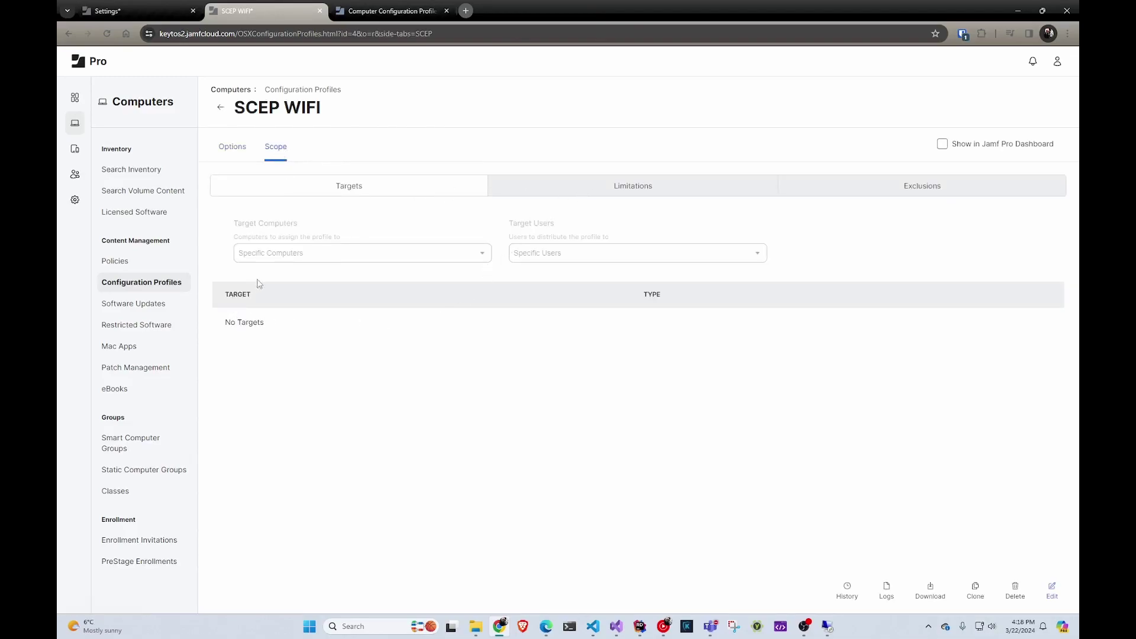
click(1052, 591)
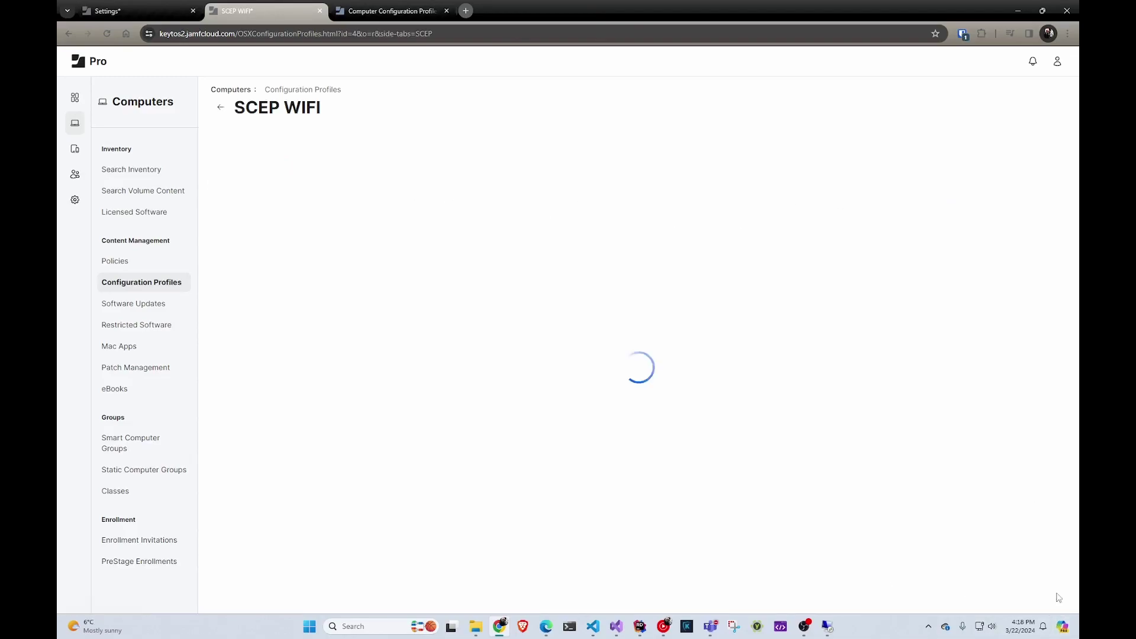
click(400, 254)
click(383, 264)
Set Target Users to All Users, save the scope, and return to the profiles list
click(541, 254)
click(541, 264)
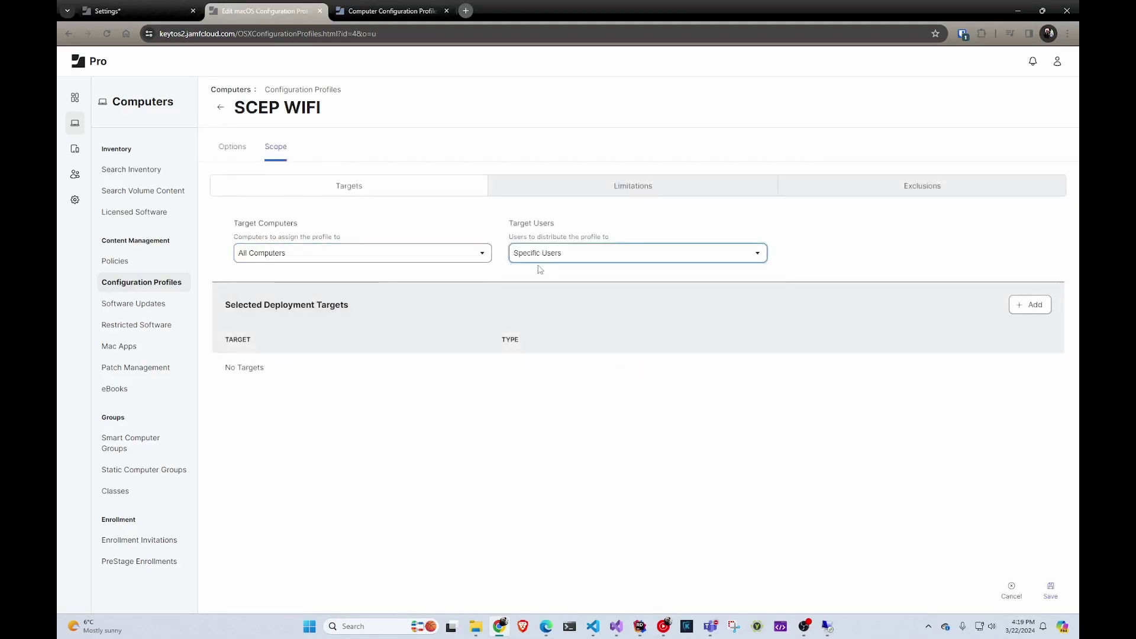
click(665, 256)
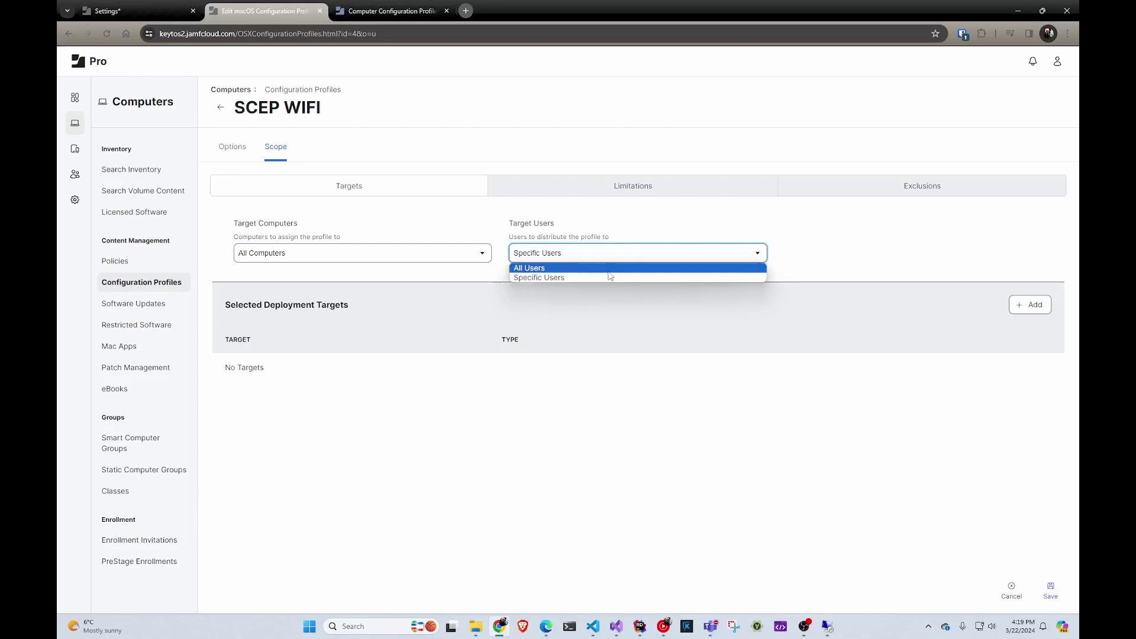
click(609, 265)
click(1043, 590)
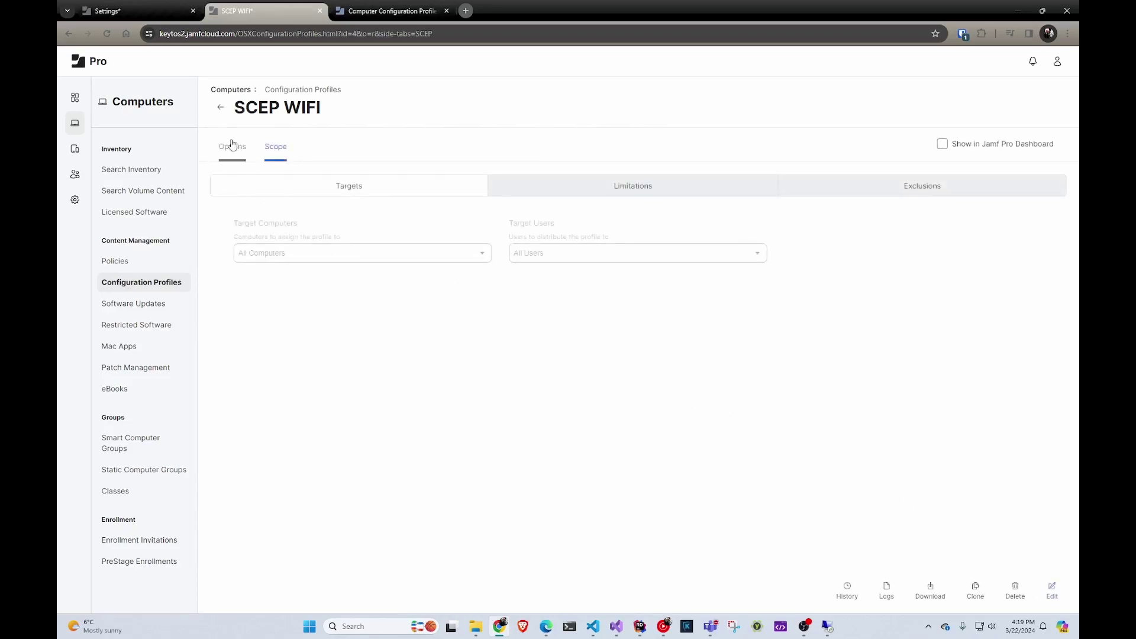
click(232, 145)
click(221, 107)
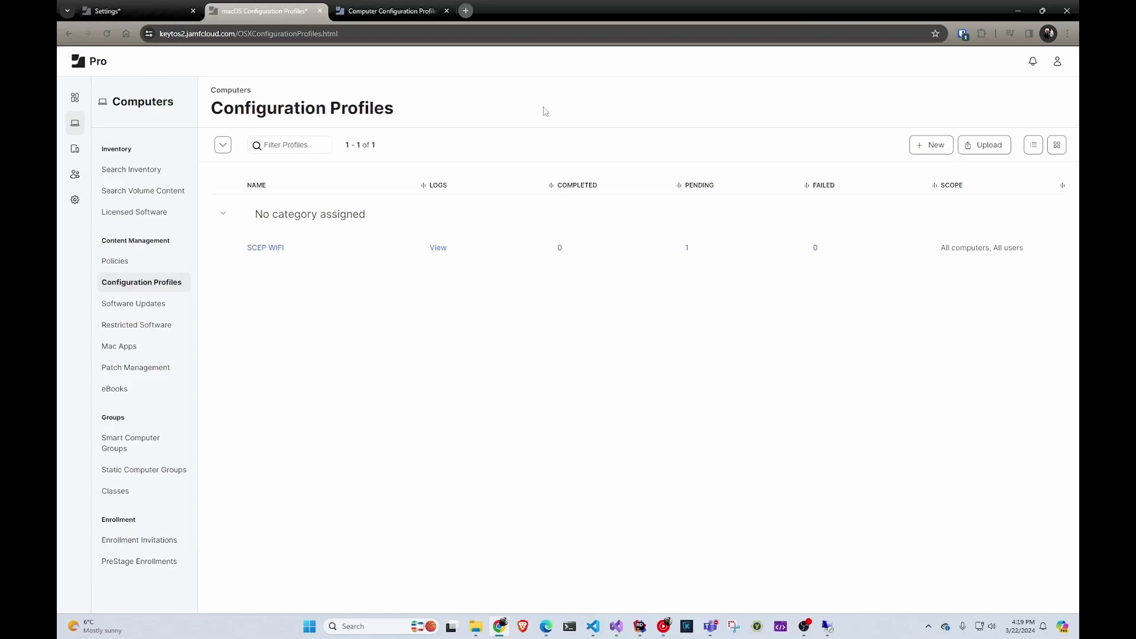
Open the Mac's inventory certificates and view the new CN=1 Video certificate, Active and Issued
click(107, 34)
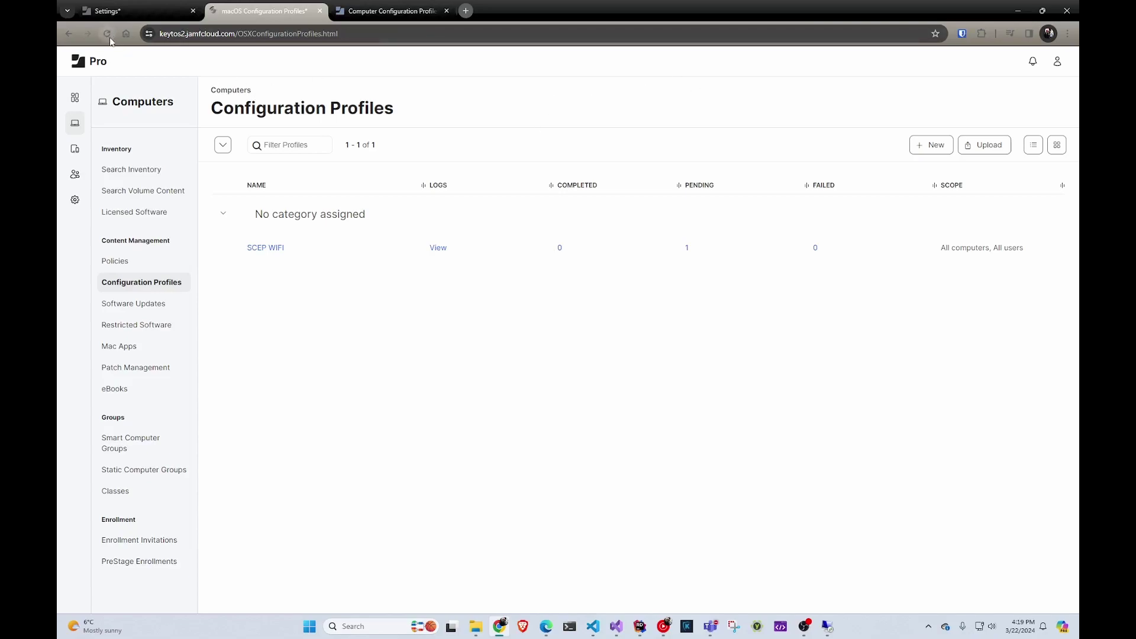
click(560, 247)
click(240, 245)
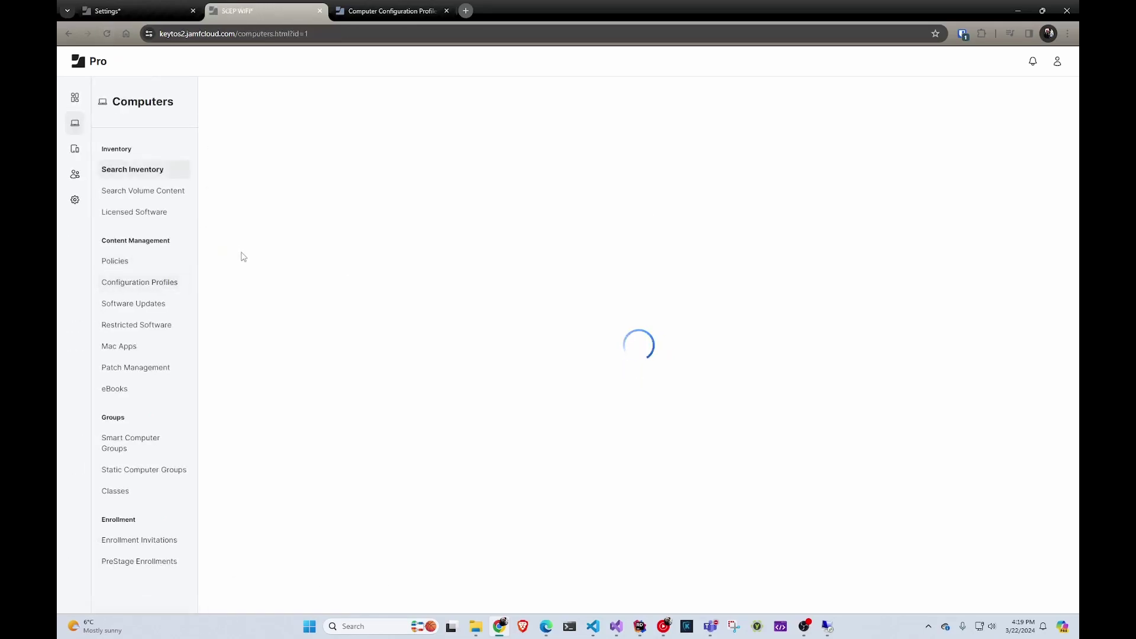
scroll(367, 336, down, 3)
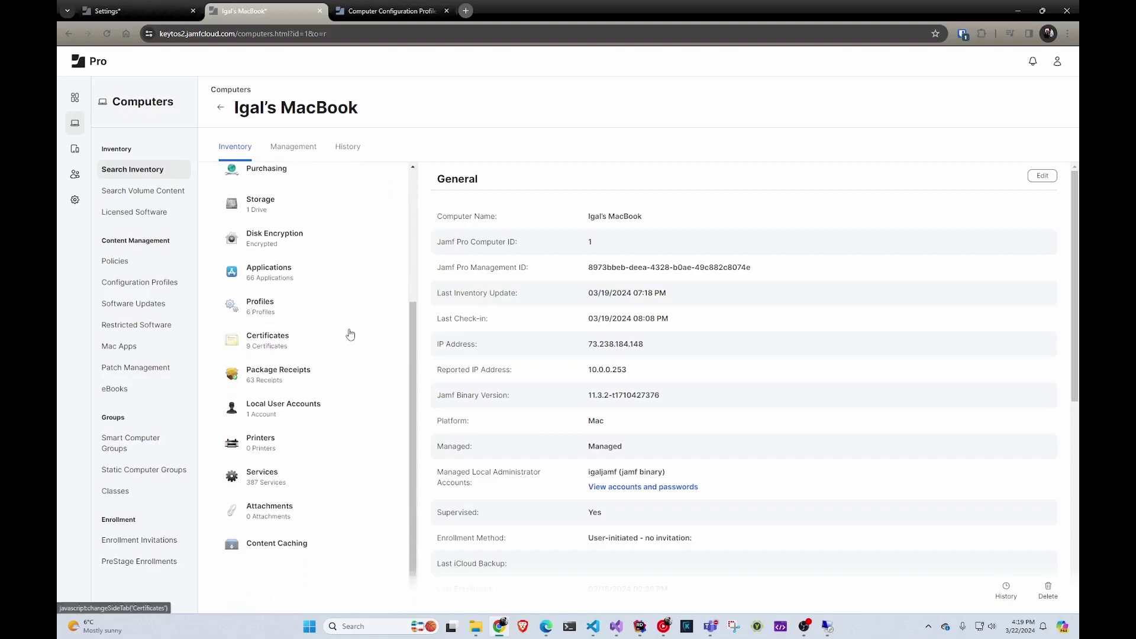
click(315, 339)
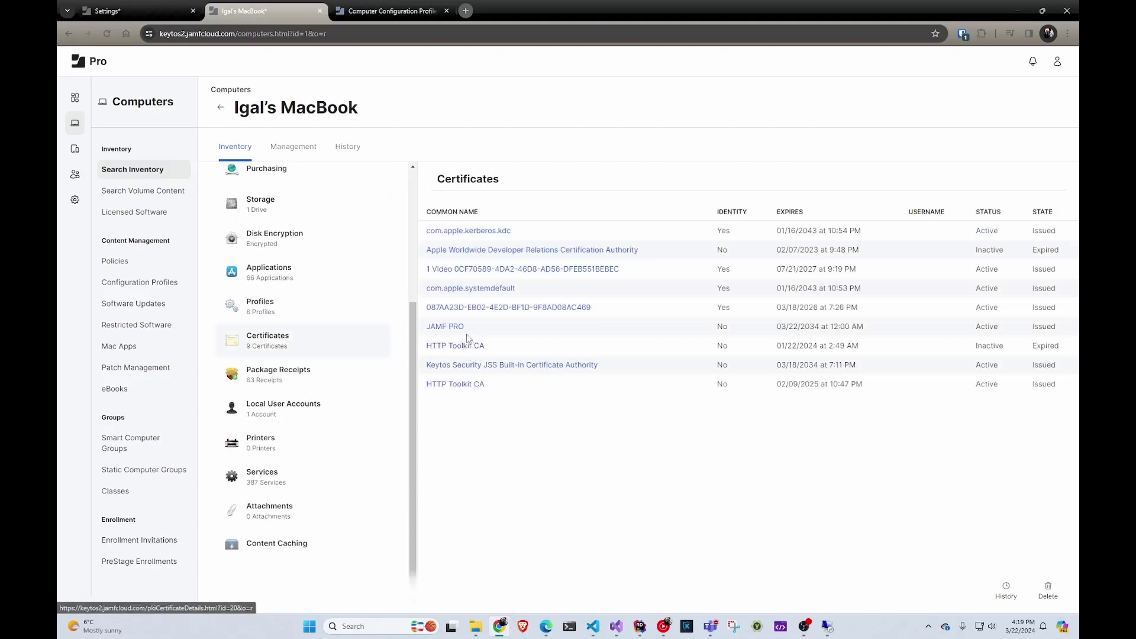
click(448, 270)
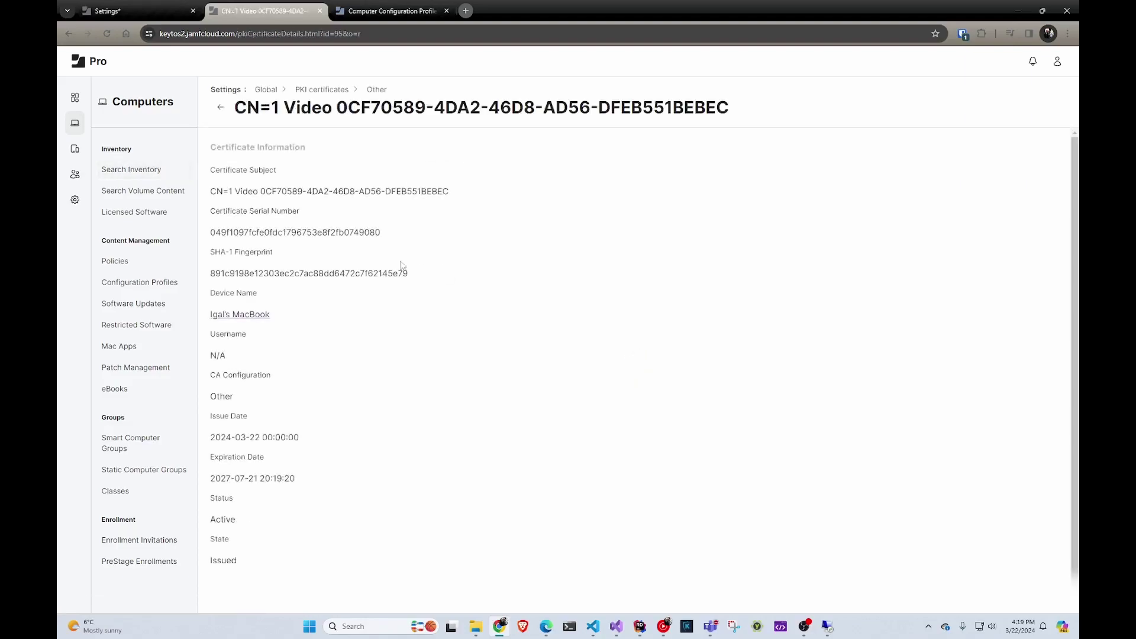